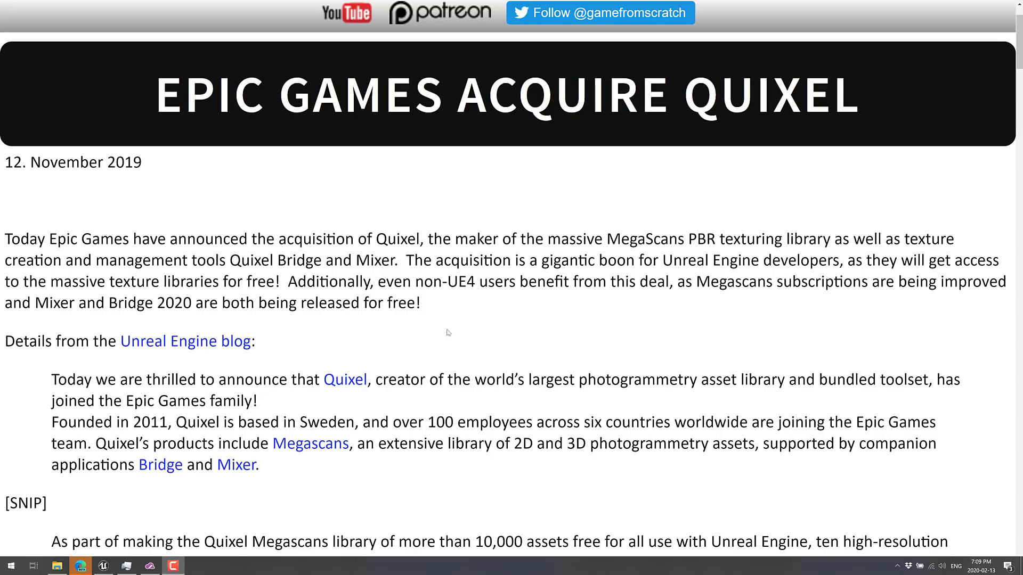
Scroll the GameFromScratch article down past the embedded video, then back up to the Quixel blog section.
{"action": "scroll", "coordinate": [463, 276], "scroll_direction": "down", "scroll_amount": 1}
{"action": "scroll", "coordinate": [463, 276], "scroll_direction": "down", "scroll_amount": 8}
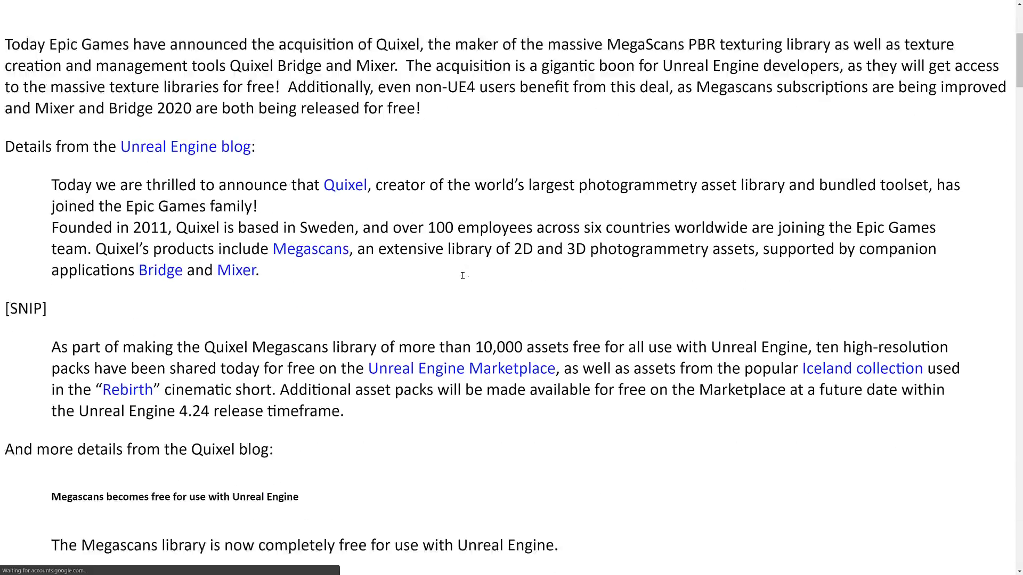
{"action": "scroll", "coordinate": [631, 226], "scroll_direction": "down", "scroll_amount": 12}
{"action": "scroll", "coordinate": [630, 226], "scroll_direction": "down", "scroll_amount": 6}
{"action": "scroll", "coordinate": [631, 226], "scroll_direction": "up", "scroll_amount": 5}
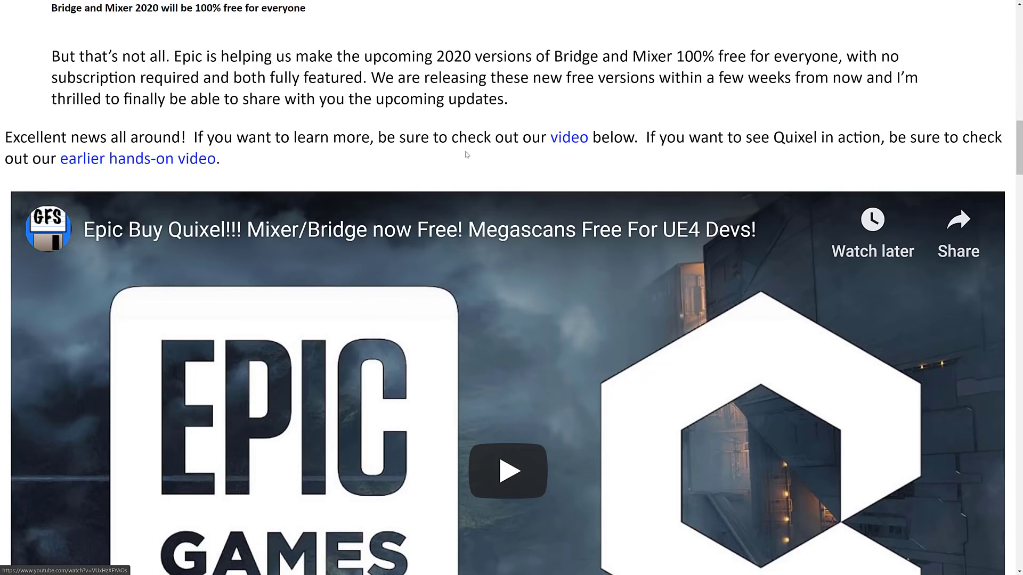
{"action": "scroll", "coordinate": [466, 117], "scroll_direction": "up", "scroll_amount": 5}
{"action": "scroll", "coordinate": [466, 112], "scroll_direction": "up", "scroll_amount": 6}
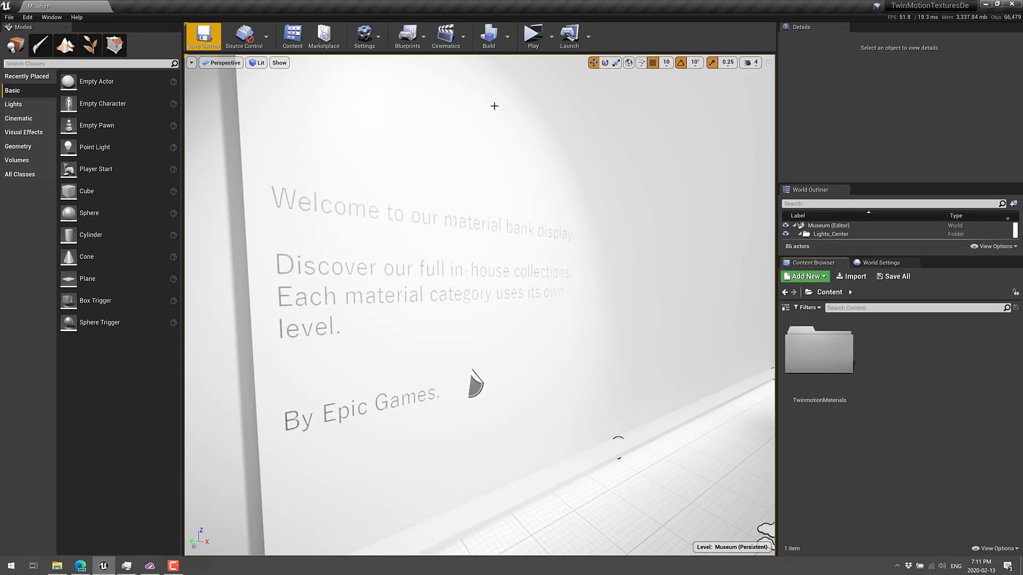
Launch the museum demo as a standalone game preview and maximize its window.
{"action": "left_click", "coordinate": [534, 36]}
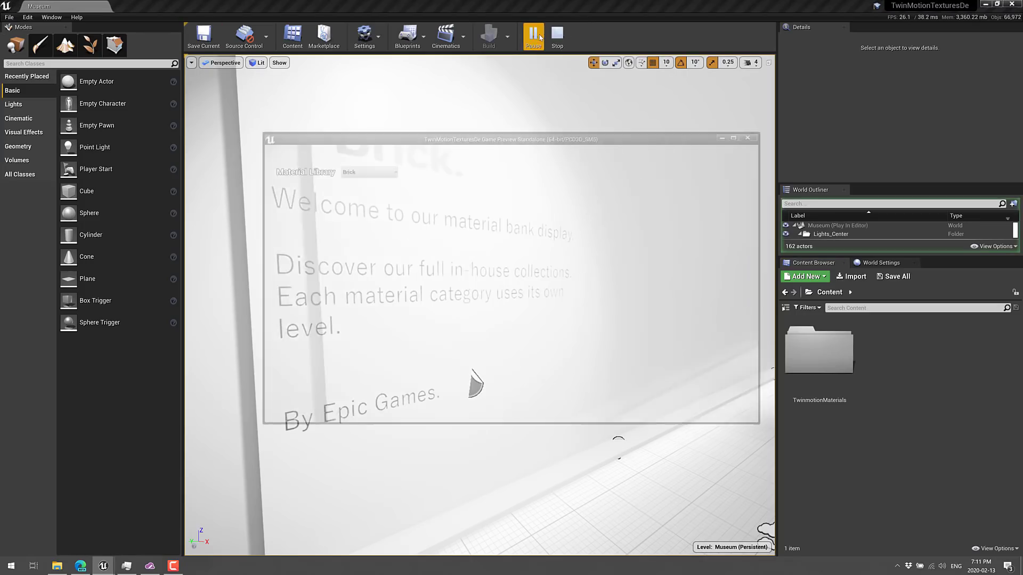
{"action": "left_click", "coordinate": [741, 133]}
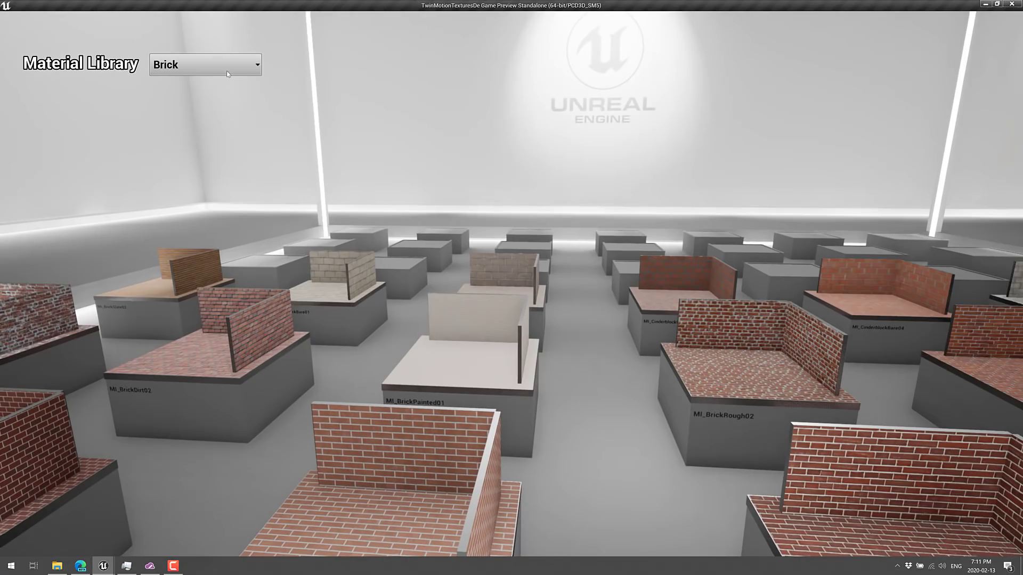
Switch the Material Library category to Ceilings, then Concrete, then Decals.
{"action": "left_click", "coordinate": [228, 64]}
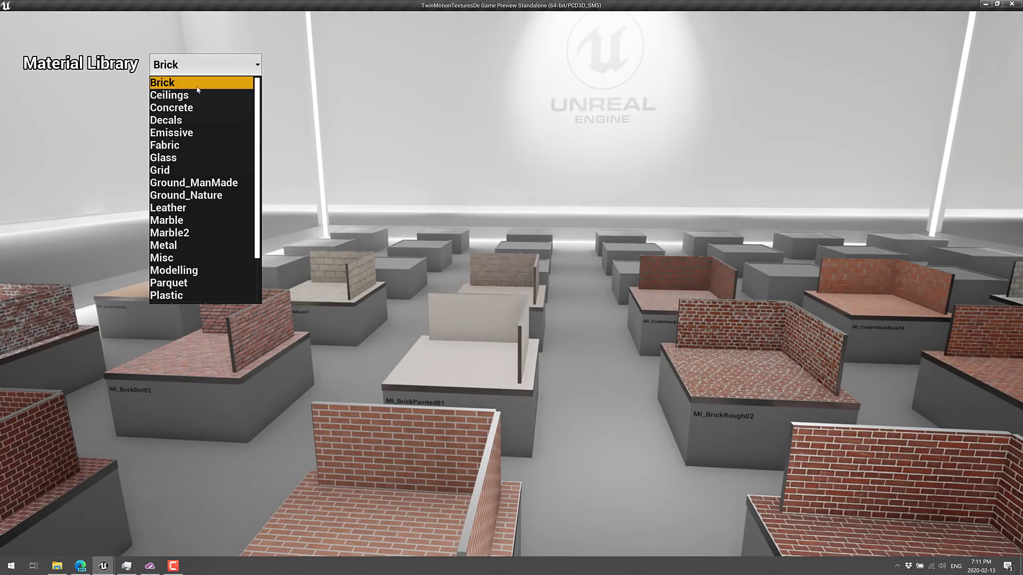
{"action": "left_click", "coordinate": [176, 95]}
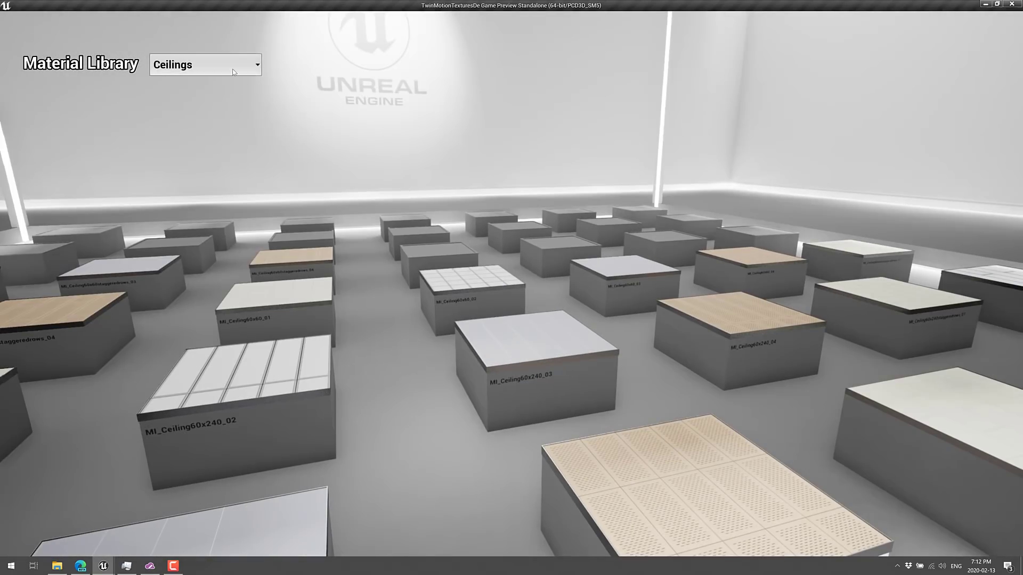
{"action": "left_click", "coordinate": [208, 65]}
{"action": "left_click", "coordinate": [178, 108]}
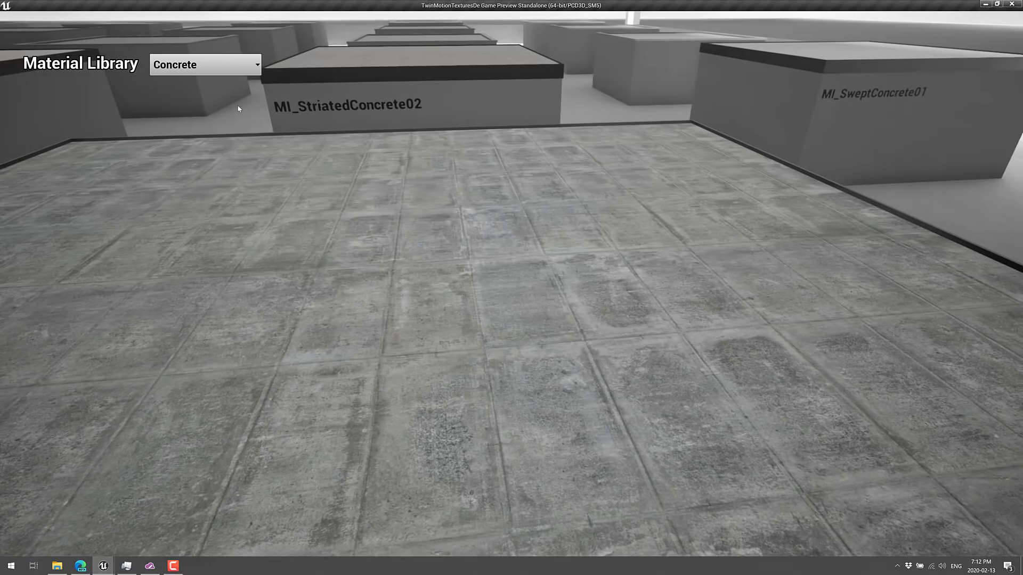
{"action": "left_click", "coordinate": [203, 120]}
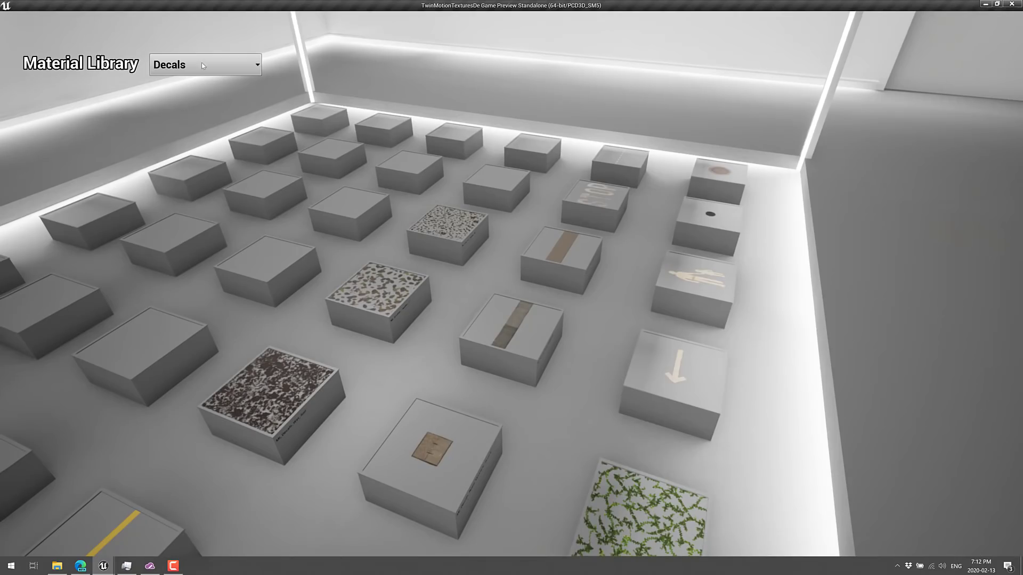
Step the Material Library through Emissive and Grid to the Ground_ManMade samples.
{"action": "left_click", "coordinate": [202, 66]}
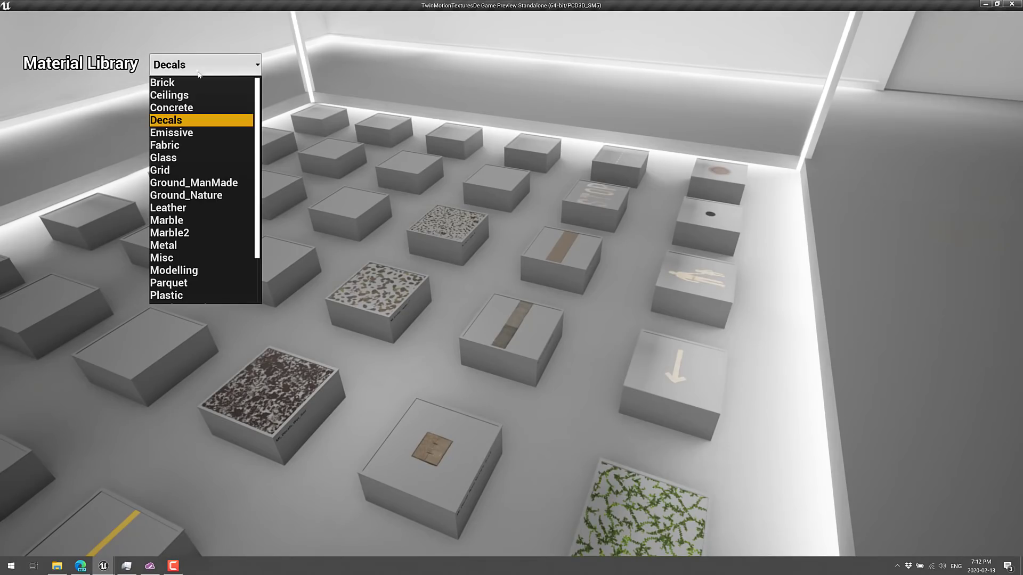
{"action": "left_click", "coordinate": [181, 133]}
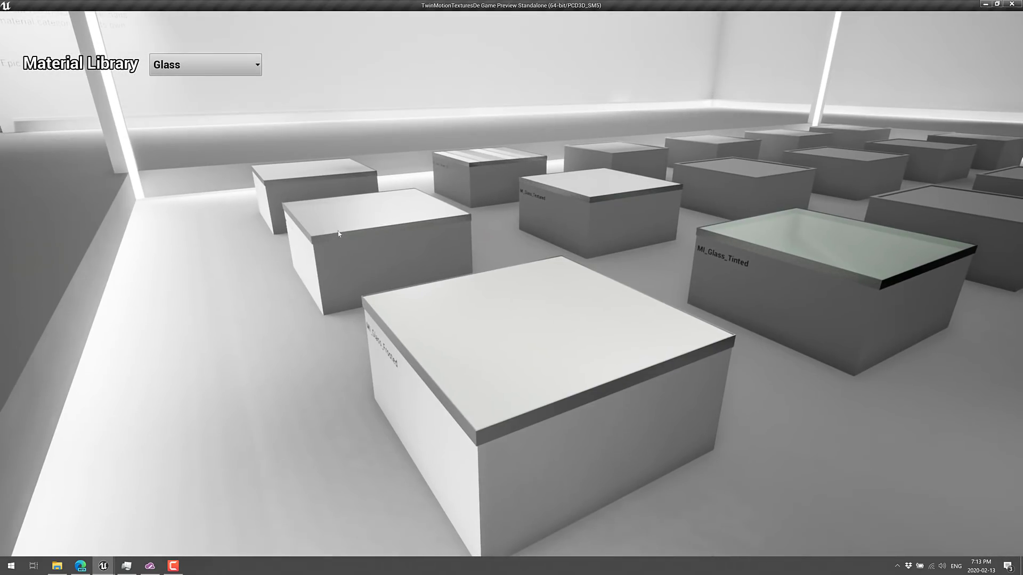
{"action": "left_click", "coordinate": [239, 73]}
{"action": "left_click", "coordinate": [157, 171]}
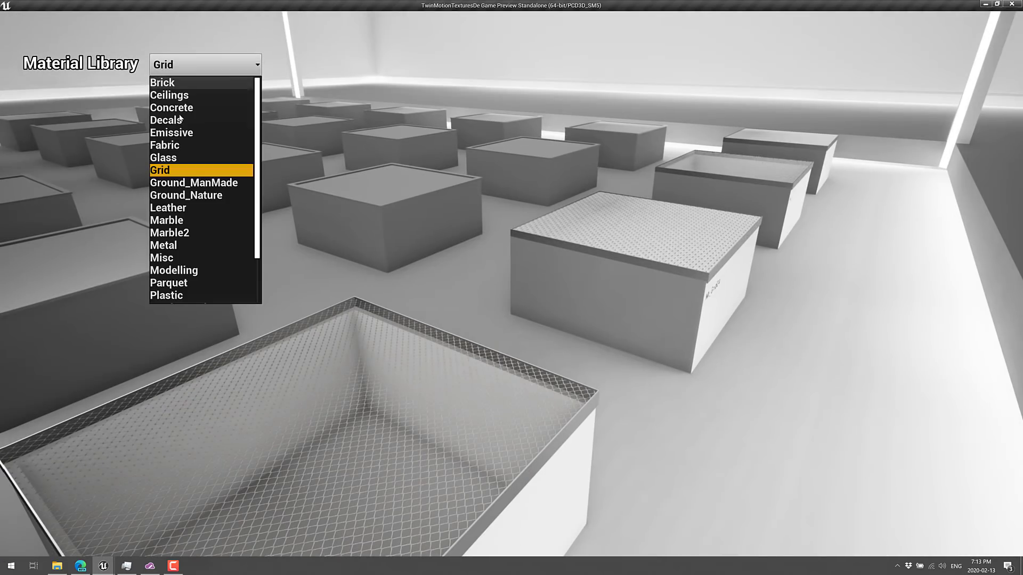
{"action": "left_click", "coordinate": [173, 184]}
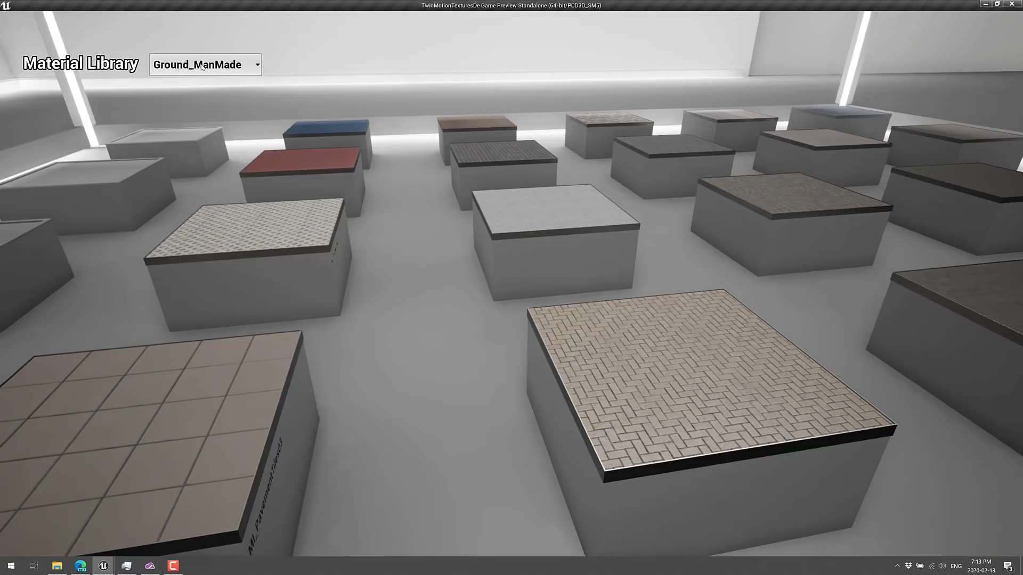
Cycle the Material Library through Ground_Nature, Leather, Marble and Marble2 to Metal.
{"action": "left_click", "coordinate": [203, 67]}
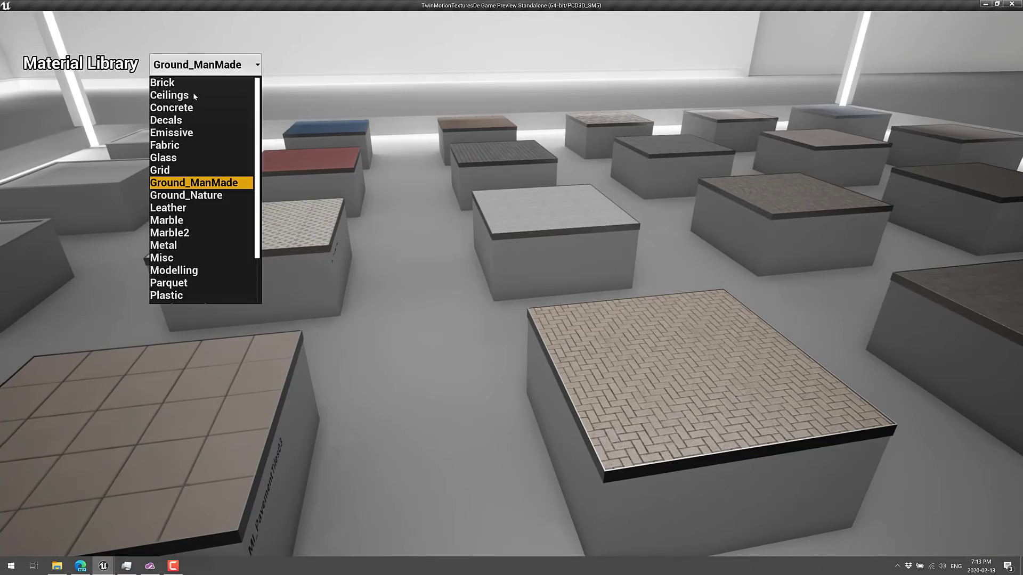
{"action": "left_click", "coordinate": [181, 196]}
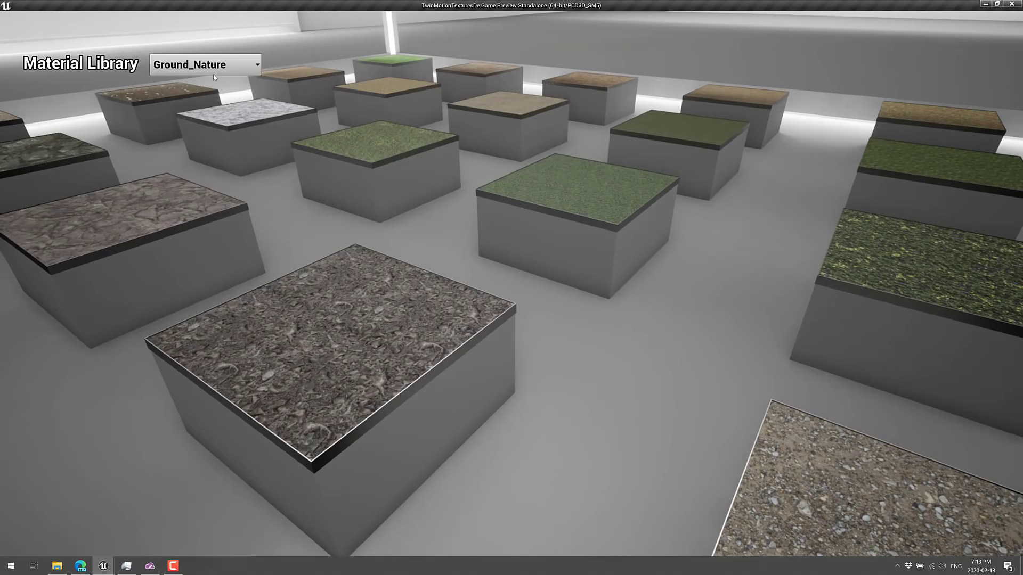
{"action": "left_click", "coordinate": [213, 73]}
{"action": "left_click", "coordinate": [176, 209]}
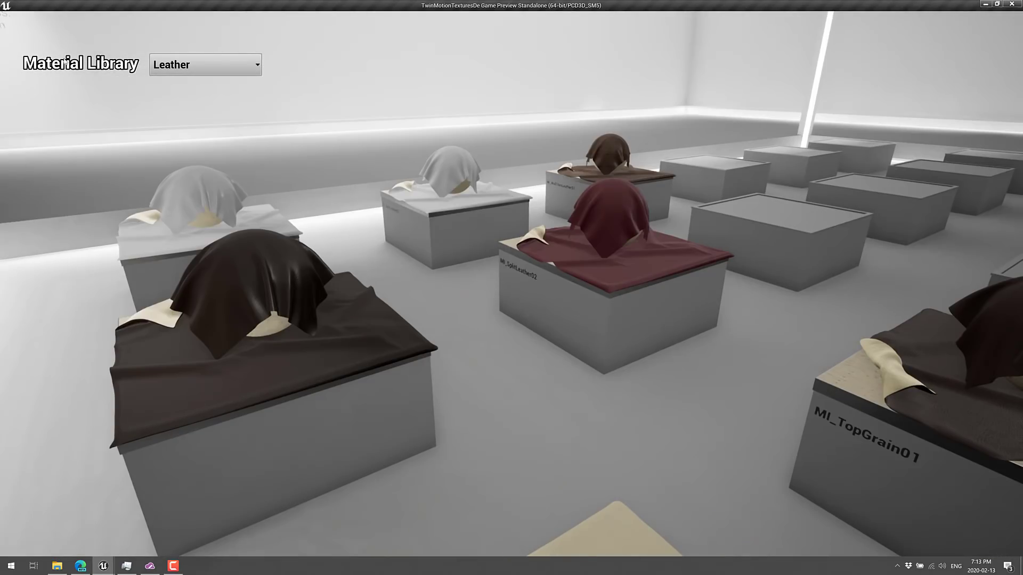
{"action": "left_click", "coordinate": [160, 66]}
{"action": "left_click", "coordinate": [169, 221]}
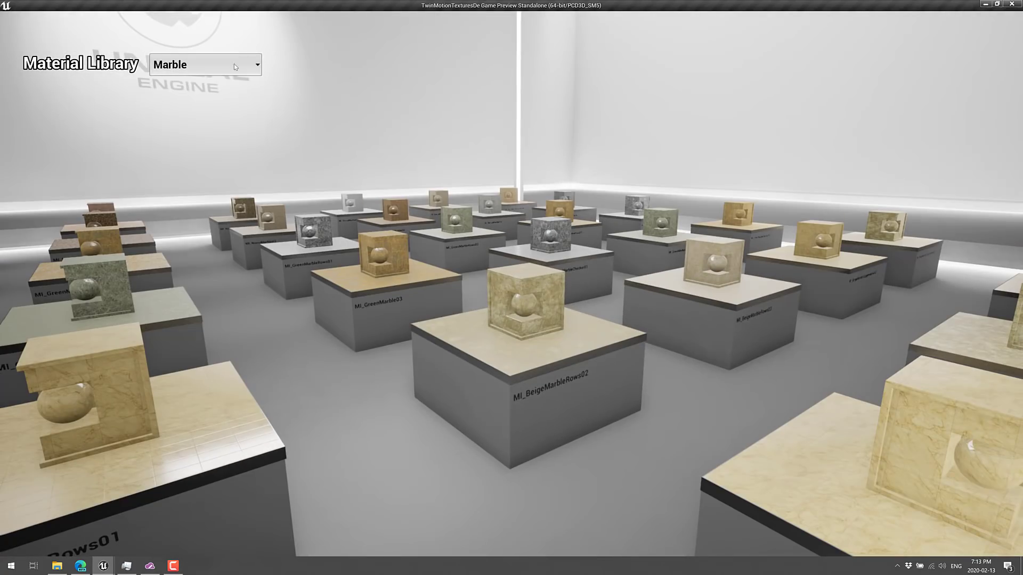
{"action": "left_click", "coordinate": [234, 67]}
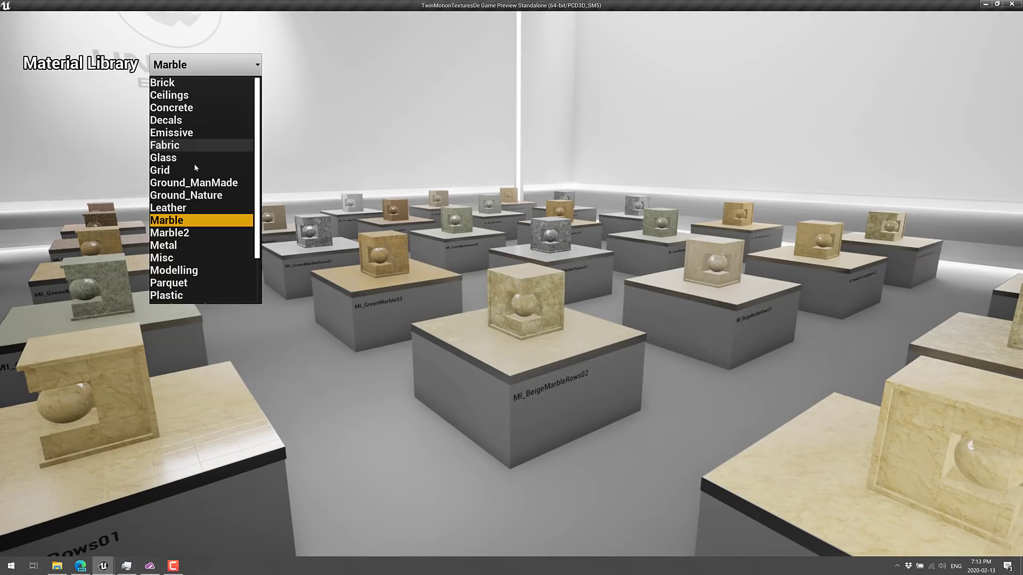
{"action": "left_click", "coordinate": [185, 233]}
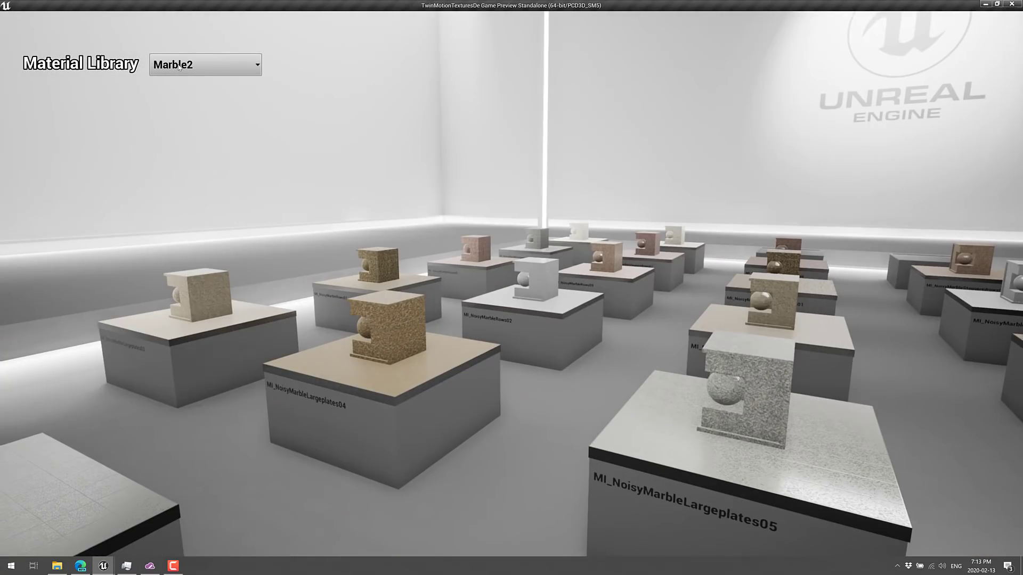
{"action": "left_click", "coordinate": [179, 66]}
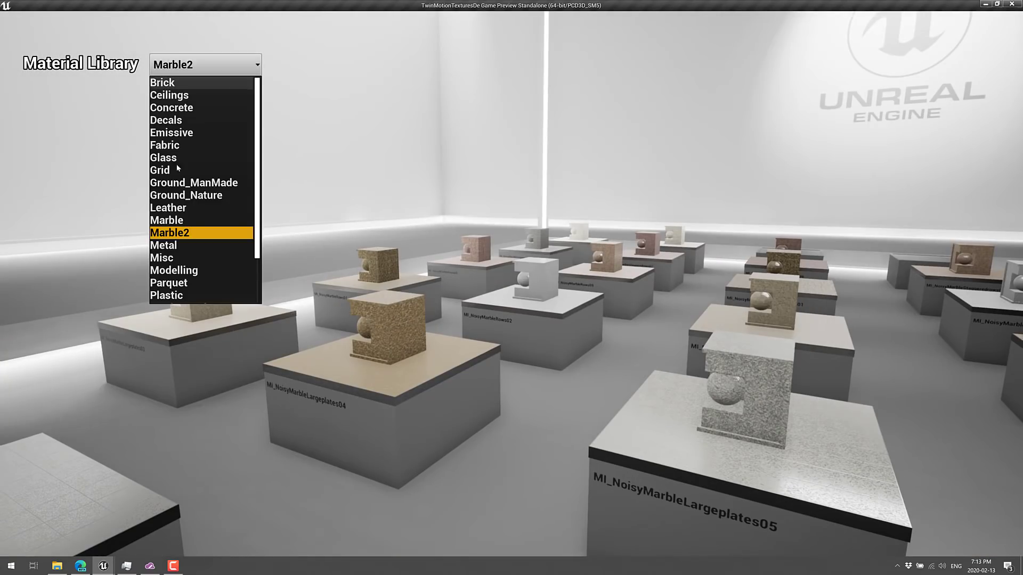
{"action": "left_click", "coordinate": [173, 245]}
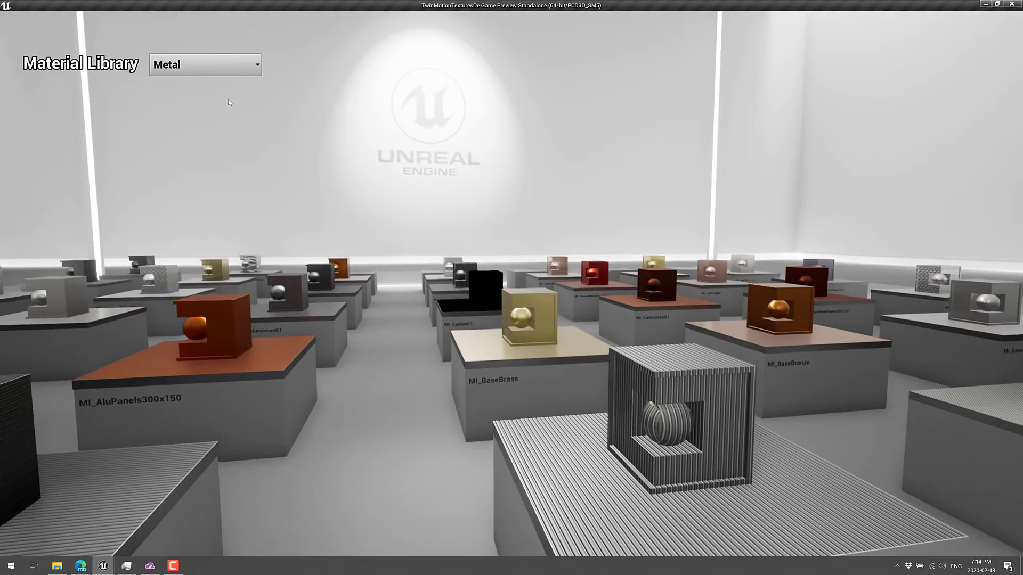
Cycle the Material Library through Misc, Modelling and Parquet to the Plastic samples.
{"action": "left_click", "coordinate": [223, 73]}
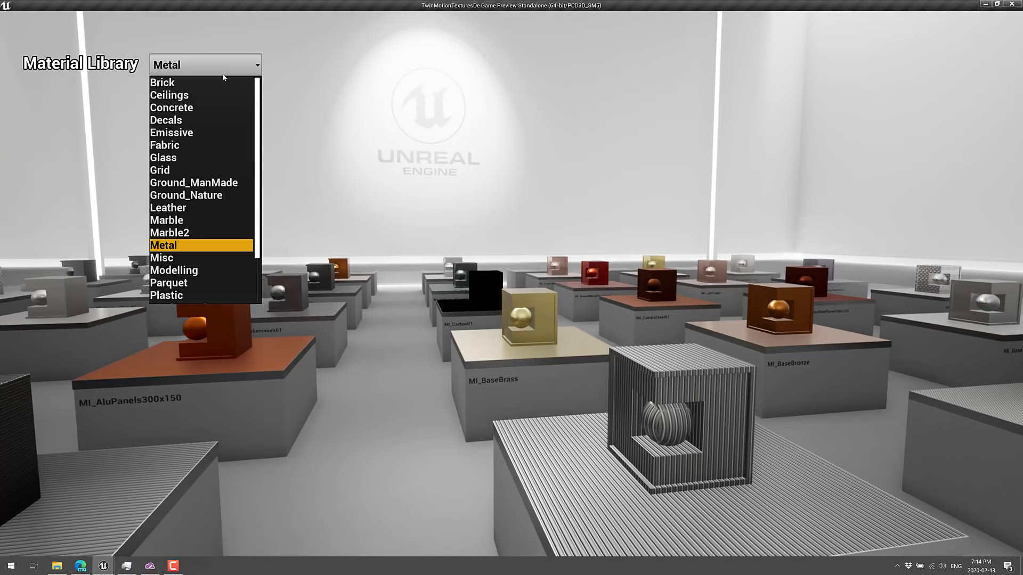
{"action": "left_click", "coordinate": [173, 259]}
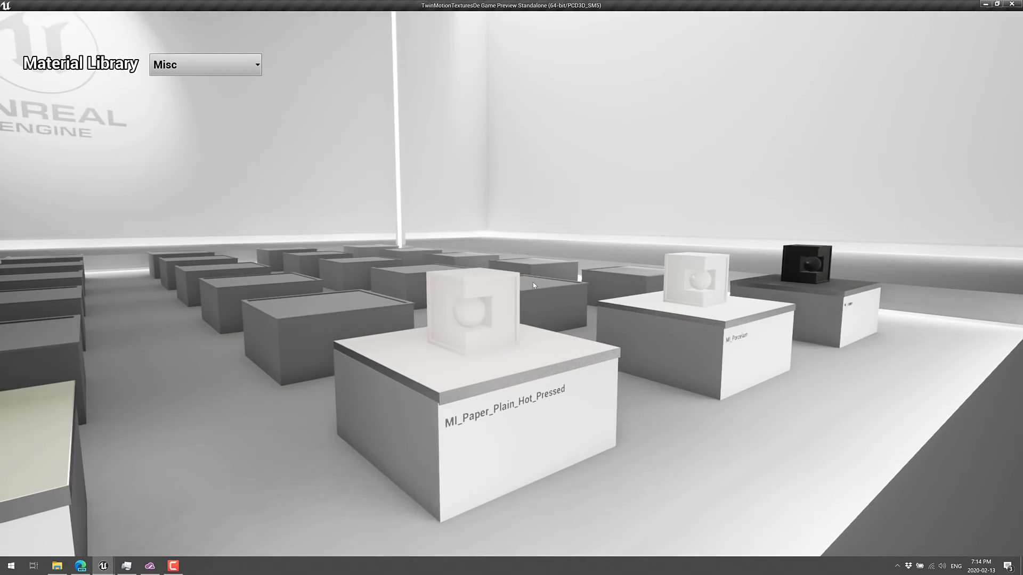
{"action": "left_click", "coordinate": [195, 72]}
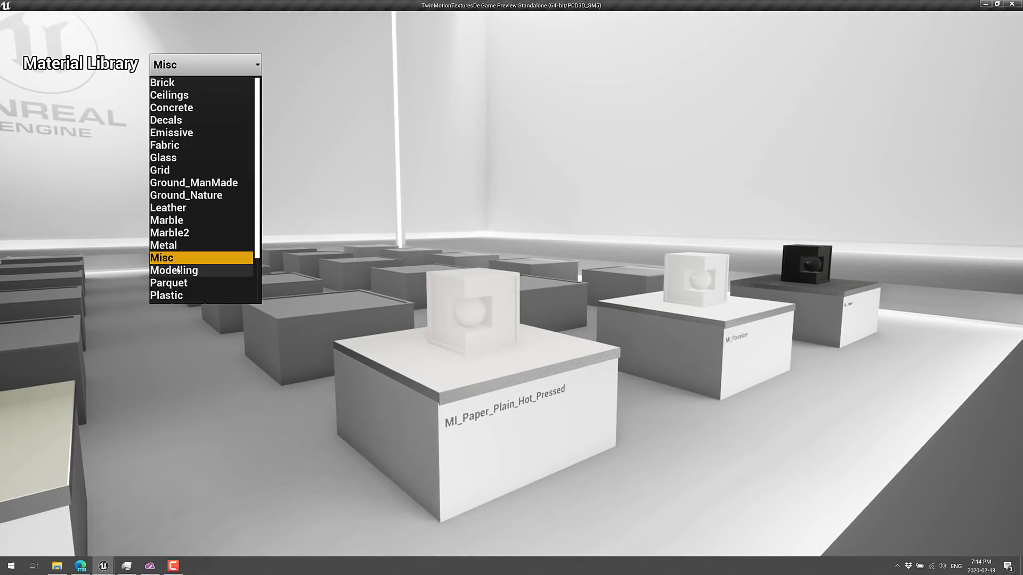
{"action": "left_click", "coordinate": [178, 270]}
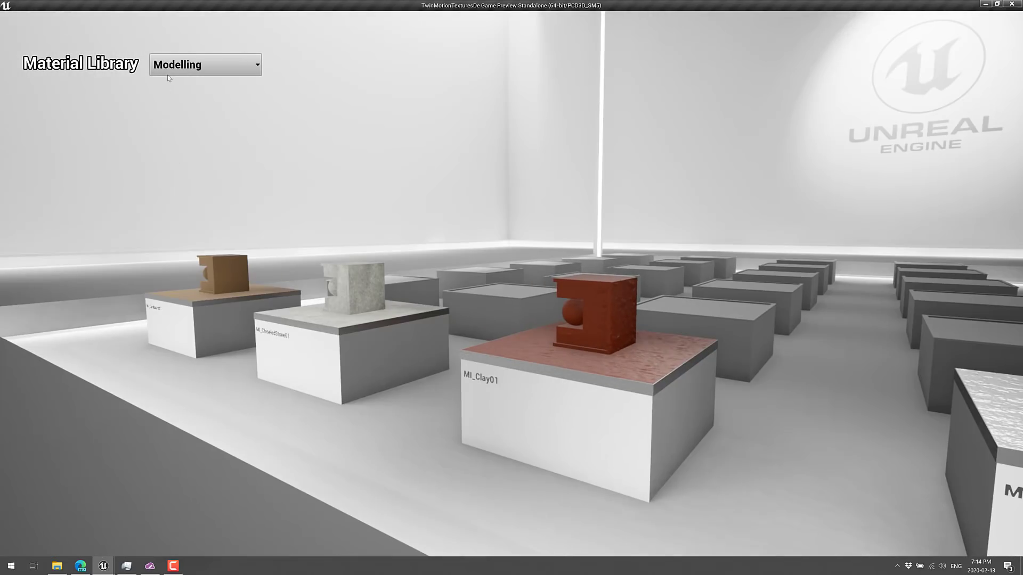
{"action": "left_click", "coordinate": [168, 74]}
{"action": "left_click", "coordinate": [172, 283]}
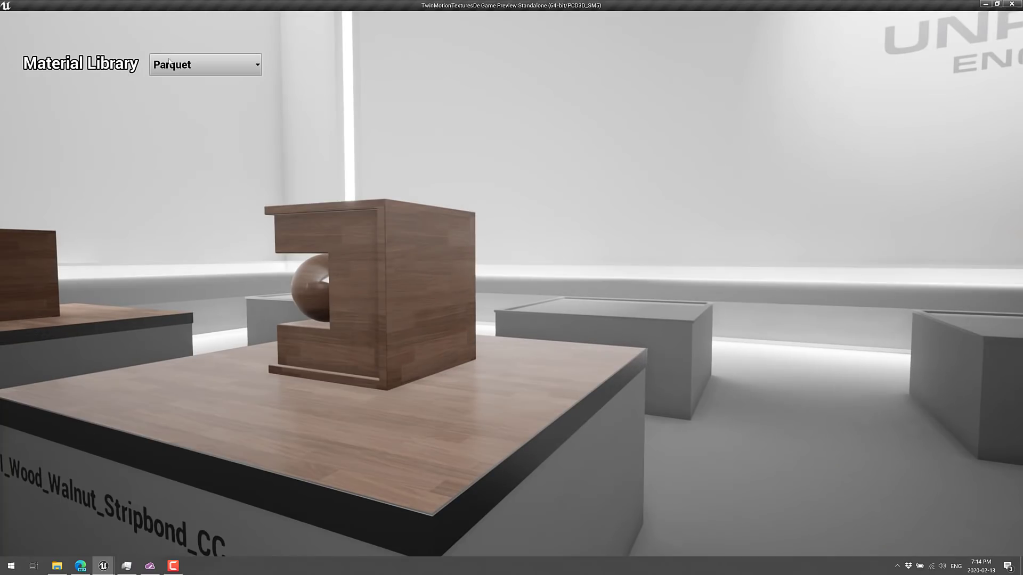
{"action": "left_click", "coordinate": [169, 63]}
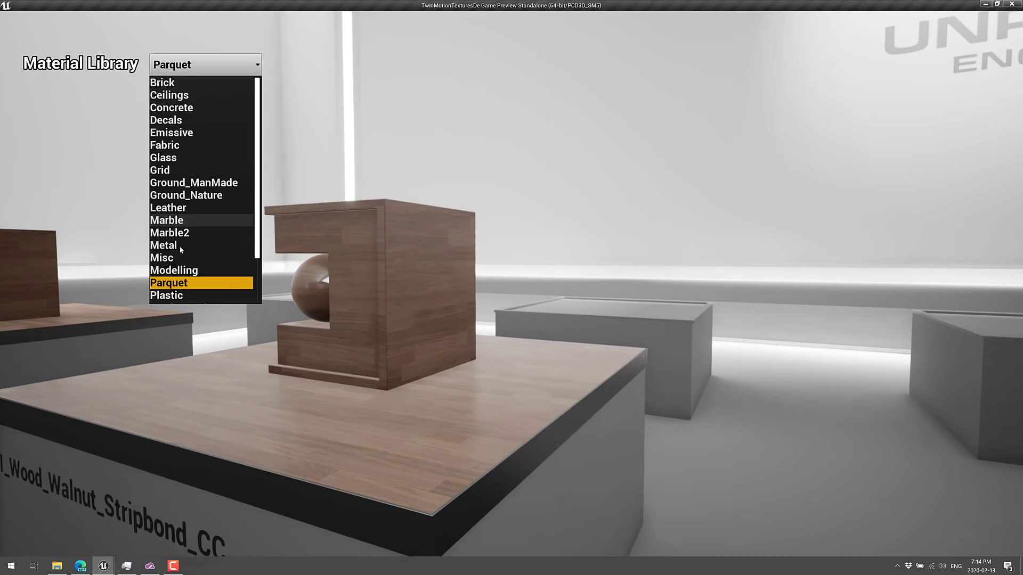
{"action": "left_click", "coordinate": [177, 296]}
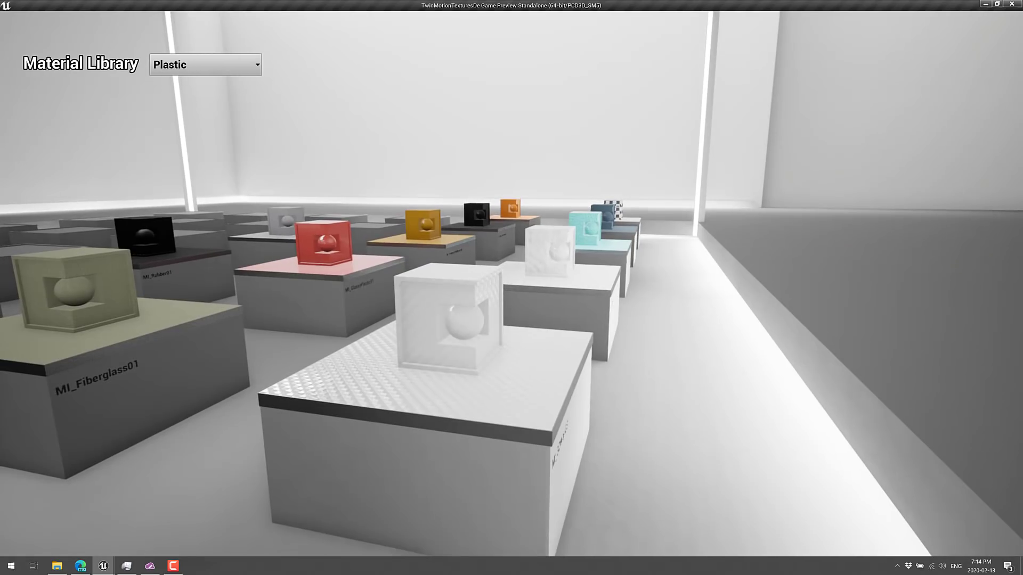
Show the Roof_coverings, Stones and Tiles material samples in turn.
{"action": "left_click", "coordinate": [190, 69]}
{"action": "scroll", "coordinate": [183, 245], "scroll_direction": "down", "scroll_amount": 3}
{"action": "left_click", "coordinate": [251, 247]}
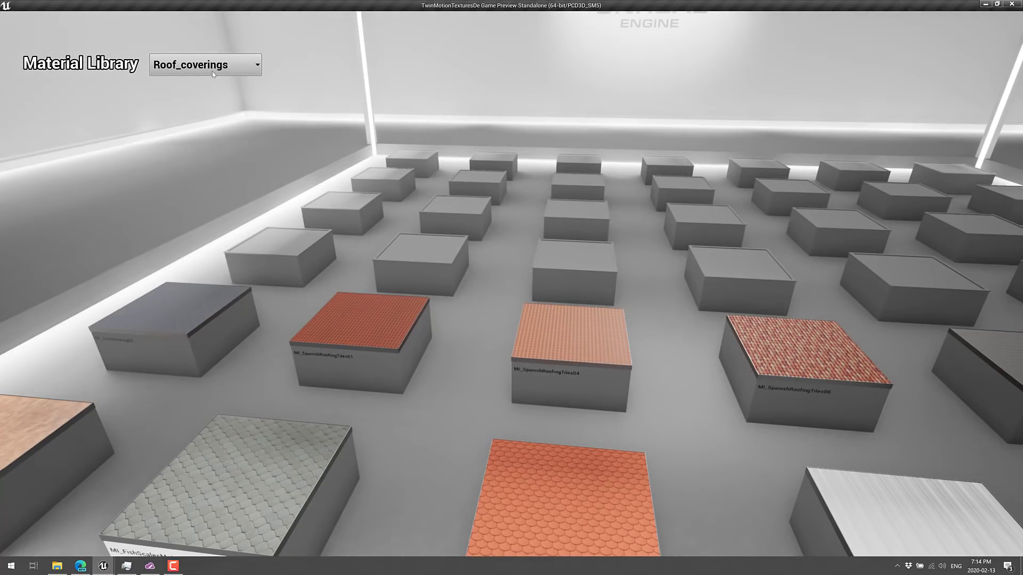
{"action": "left_click", "coordinate": [213, 72]}
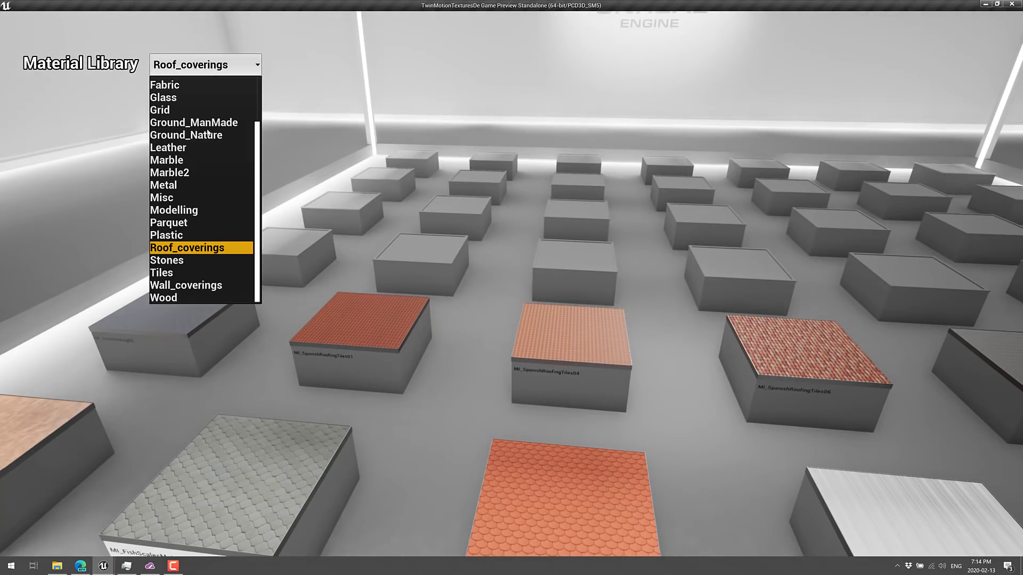
{"action": "left_click", "coordinate": [174, 261]}
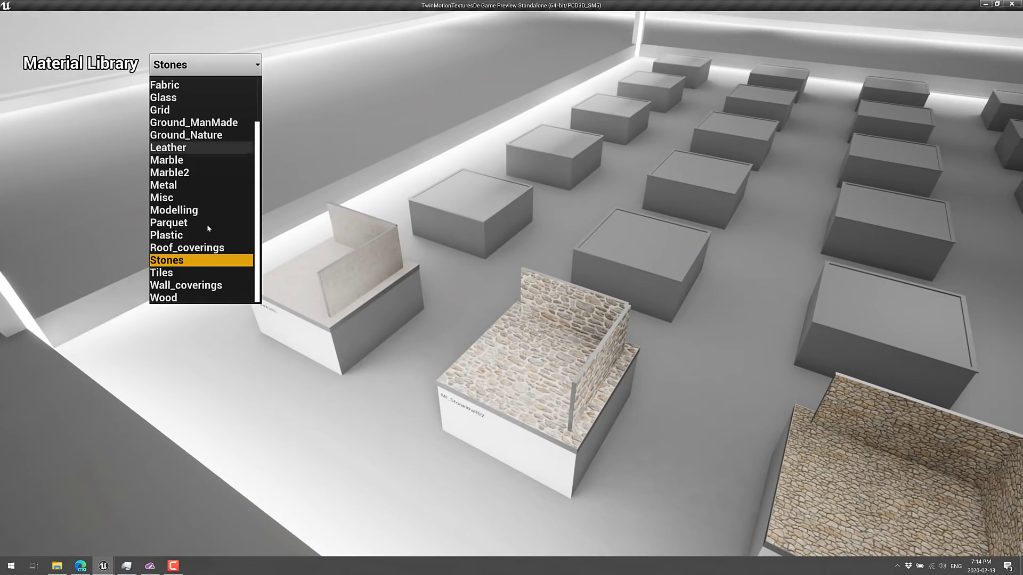
{"action": "left_click", "coordinate": [188, 272]}
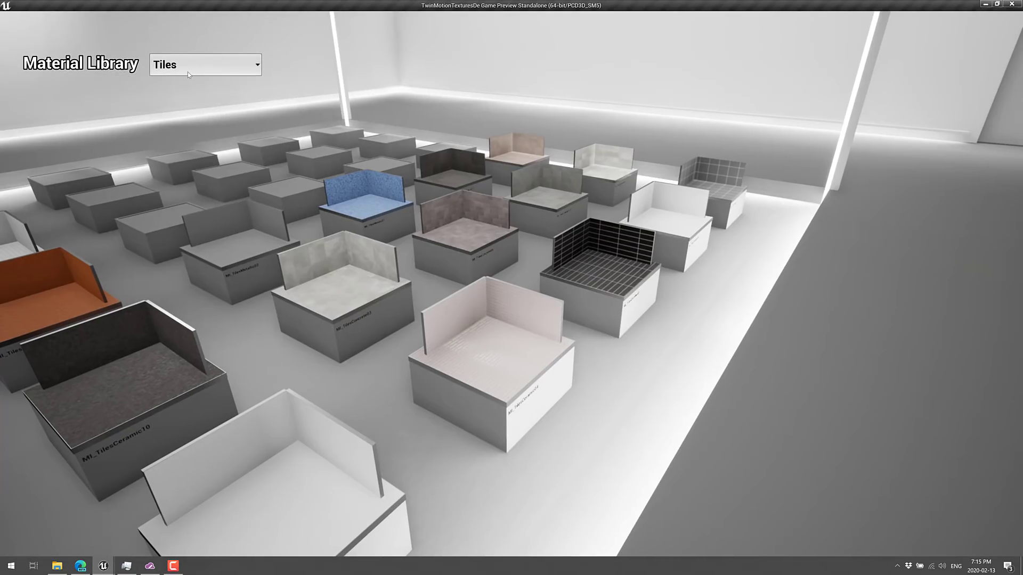
Show the Wall_coverings and Wood samples, then exit the game preview with Esc.
{"action": "left_click", "coordinate": [187, 72]}
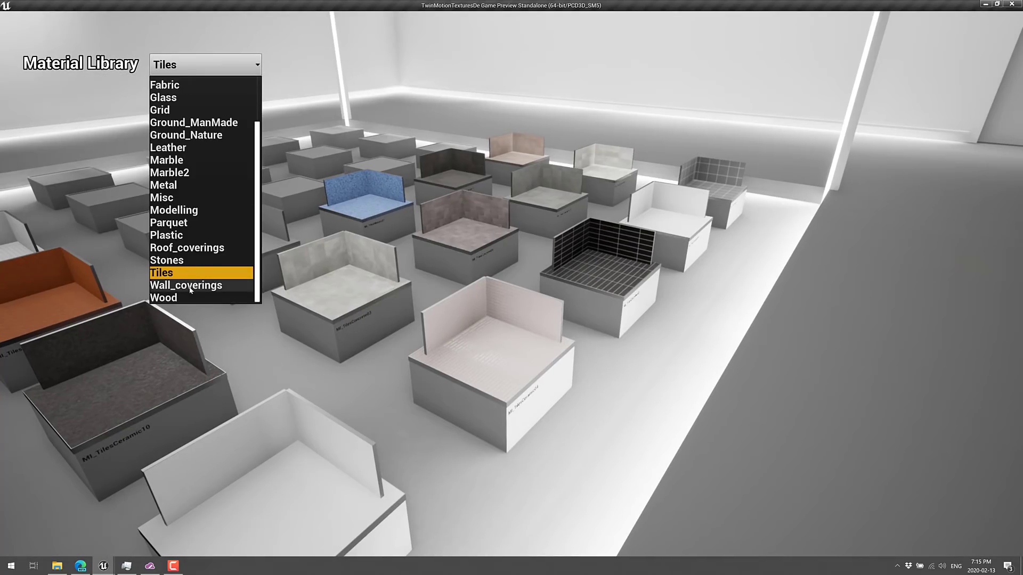
{"action": "left_click", "coordinate": [190, 286]}
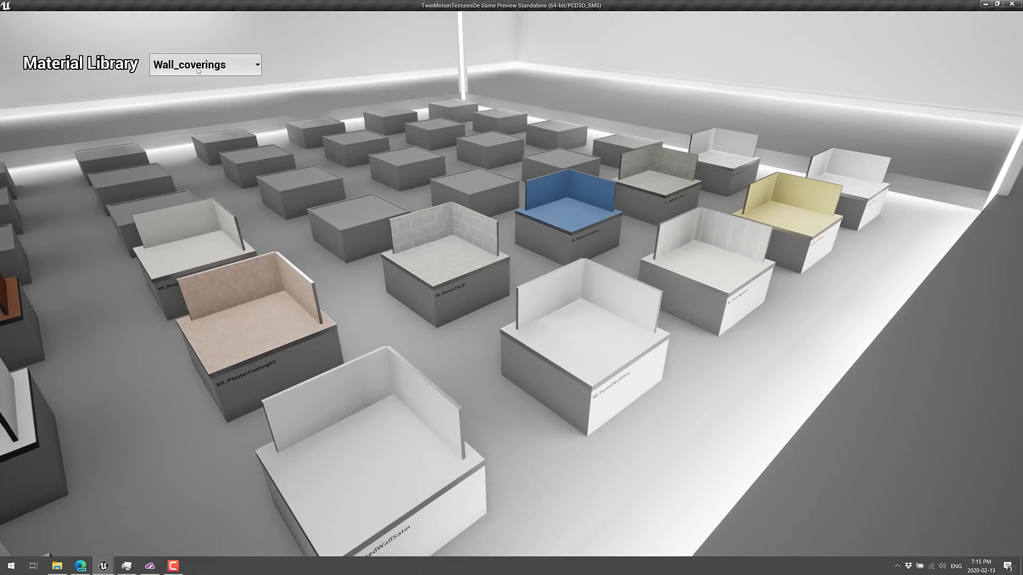
{"action": "left_click", "coordinate": [198, 68]}
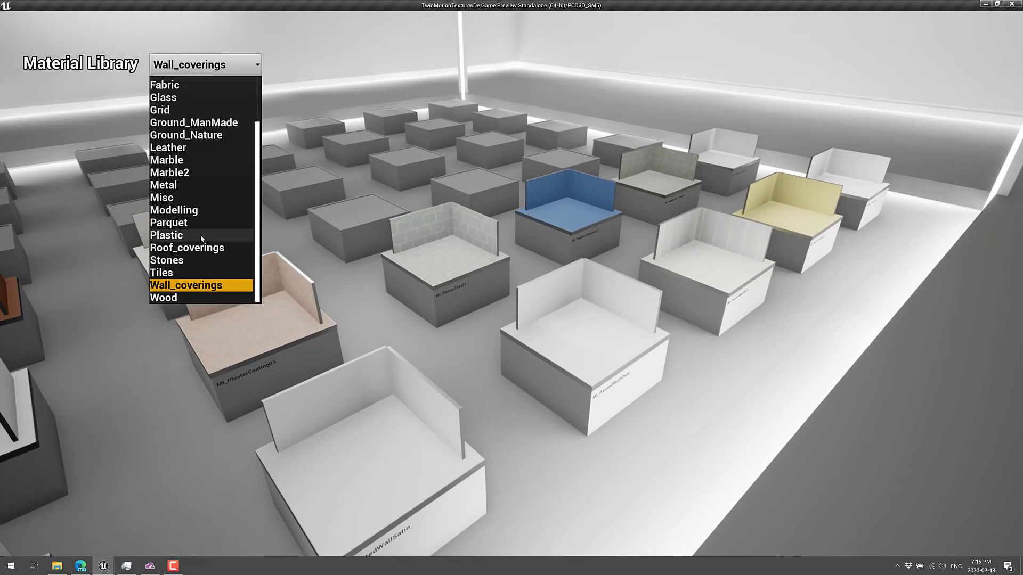
{"action": "left_click", "coordinate": [178, 298]}
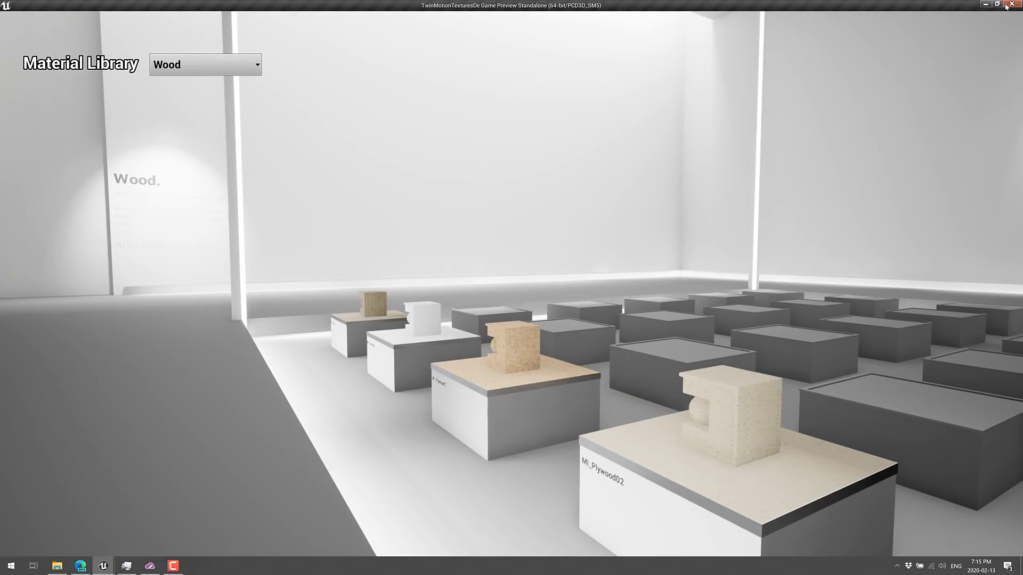
{"action": "key", "text": "Escape"}
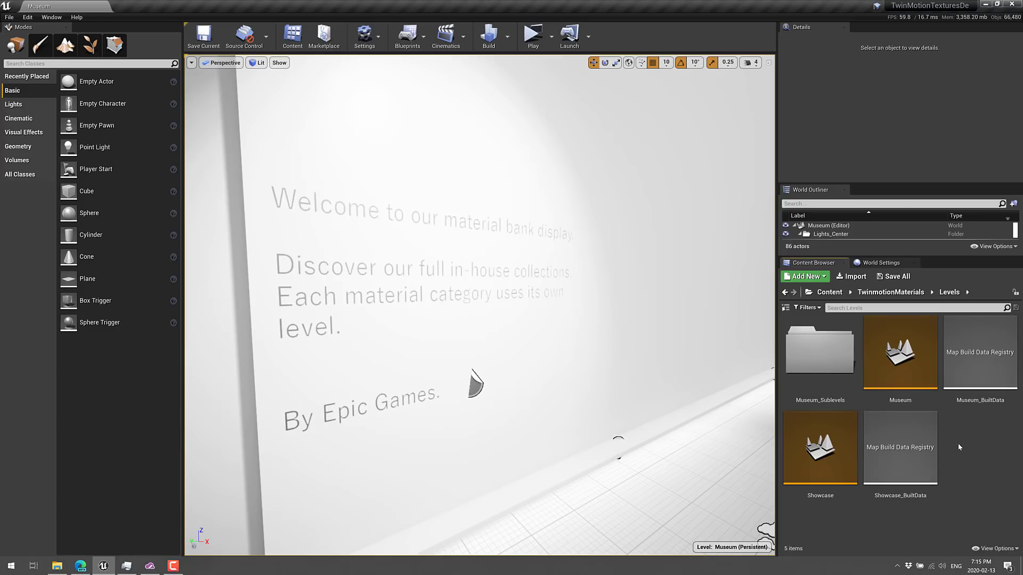
Go to TwinmotionMaterials > Materials, widen the Content Browser, and open the Brick folder.
{"action": "left_click", "coordinate": [891, 293]}
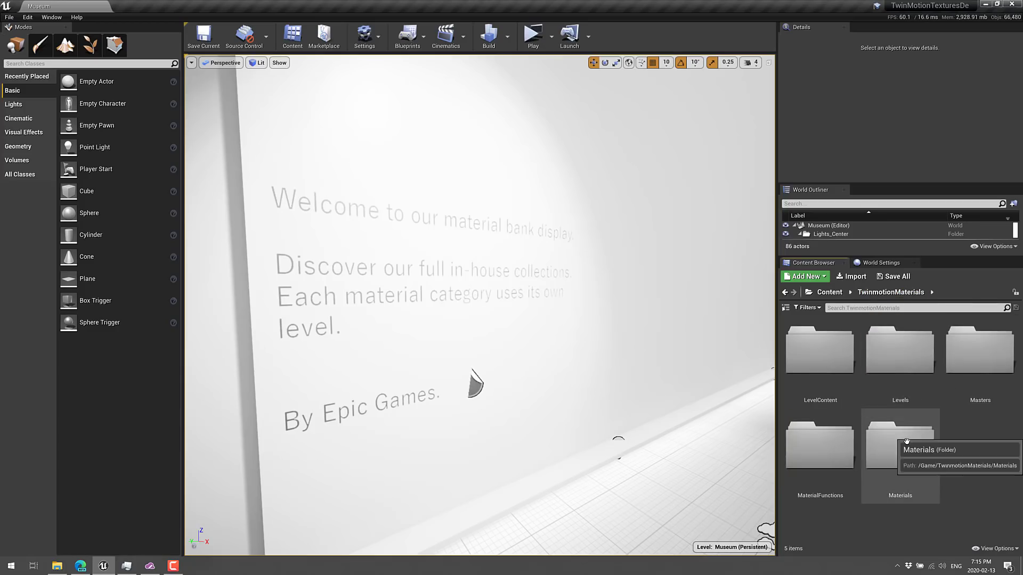
{"action": "double_click", "coordinate": [906, 441]}
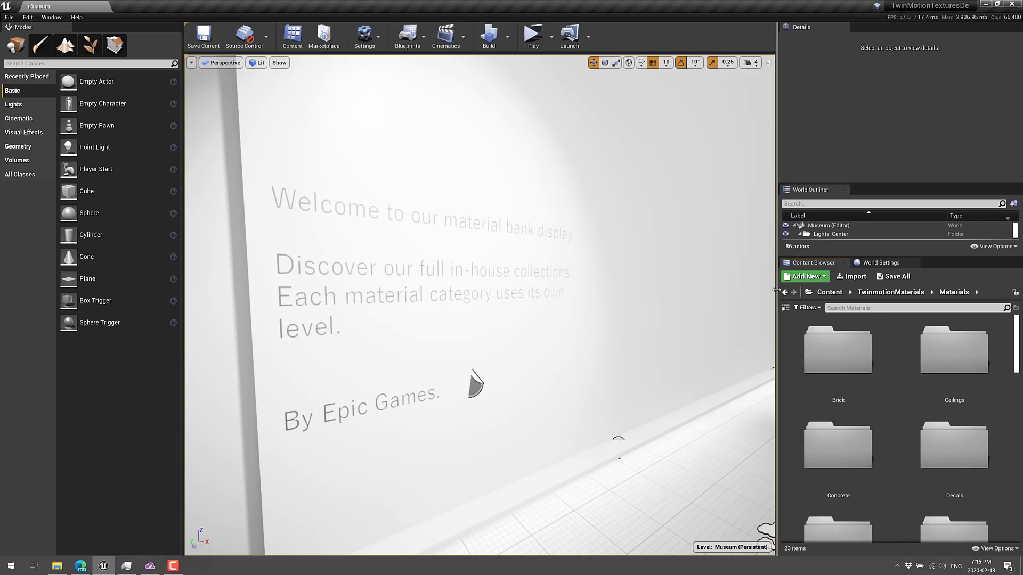
{"action": "left_click_drag", "start_coordinate": [776, 290], "coordinate": [232, 291]}
{"action": "scroll", "coordinate": [699, 486], "scroll_direction": "down", "scroll_amount": 1}
{"action": "scroll", "coordinate": [699, 488], "scroll_direction": "up", "scroll_amount": 1}
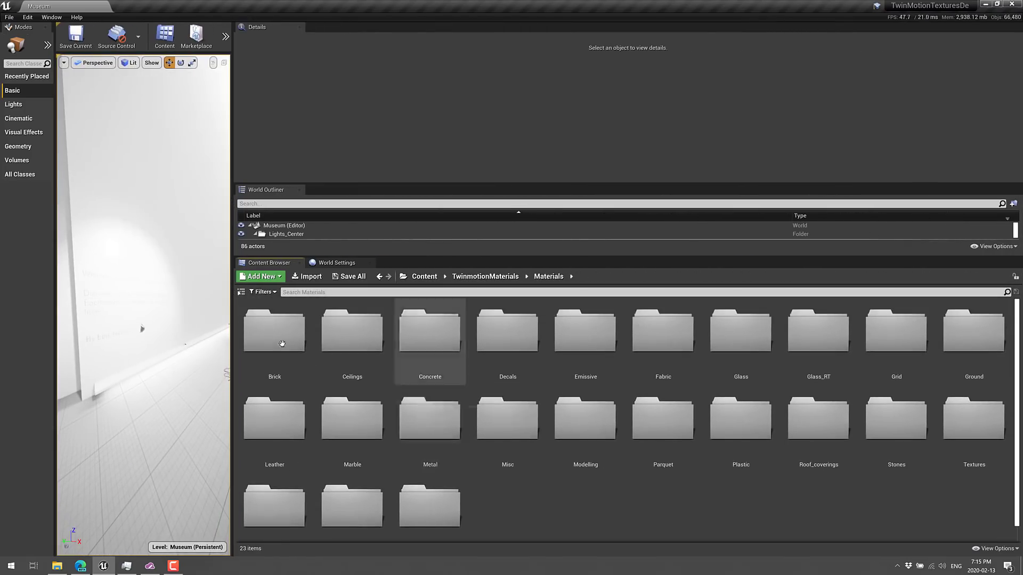
{"action": "double_click", "coordinate": [281, 343]}
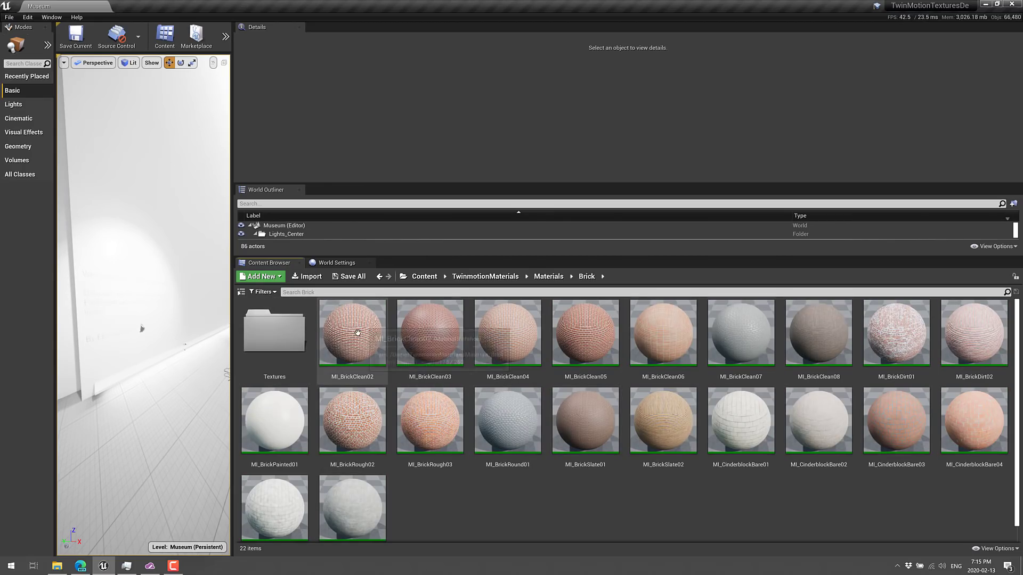
Open MI_BrickClean02 full-screen, then orbit, zoom and refocus its brick sphere preview.
{"action": "double_click", "coordinate": [357, 333]}
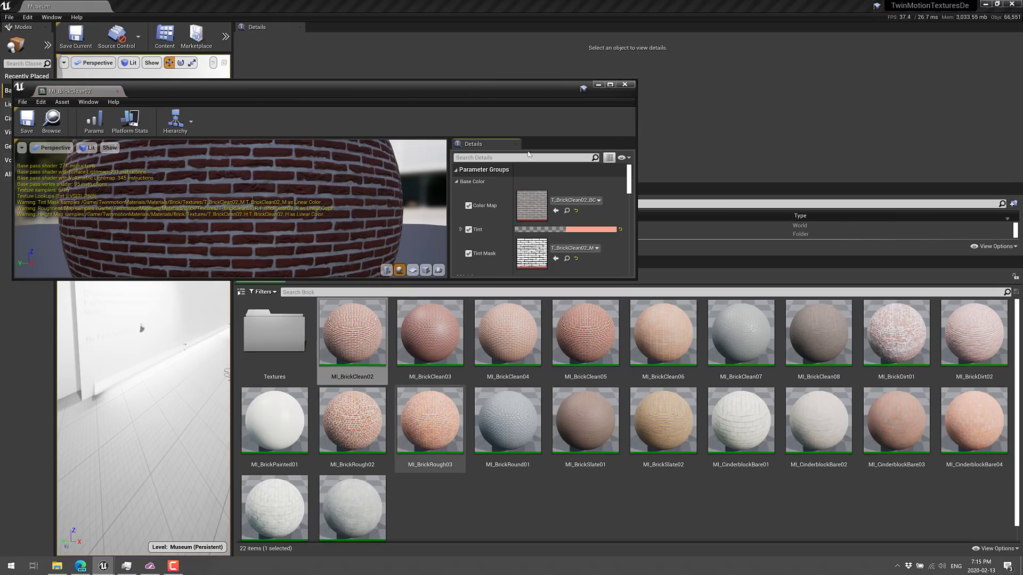
{"action": "left_click", "coordinate": [611, 84]}
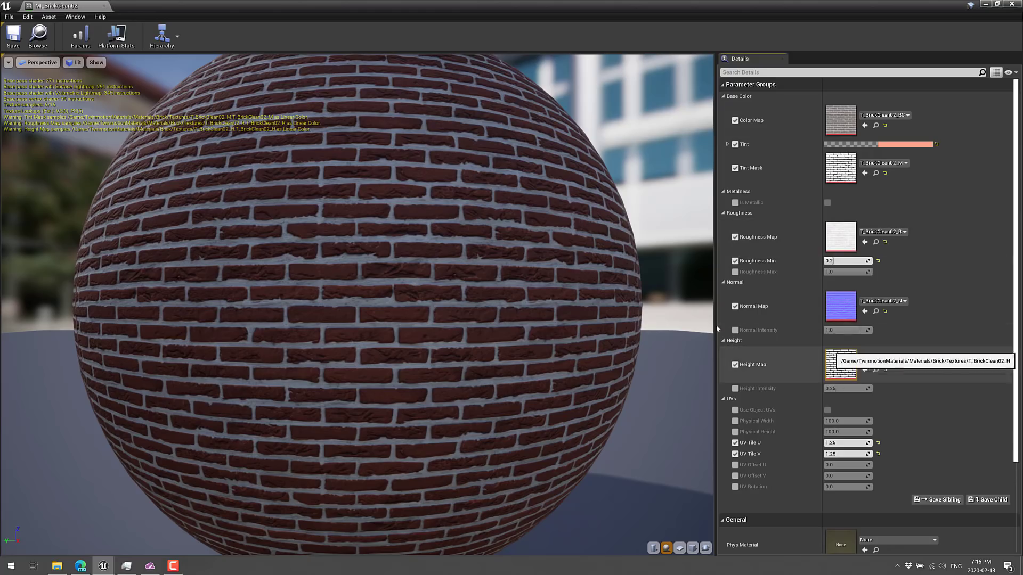
{"action": "scroll", "coordinate": [695, 334], "scroll_direction": "down", "scroll_amount": 5}
{"action": "middle_click_drag", "start_coordinate": [503, 319], "coordinate": [640, 325]}
{"action": "right_click_drag", "start_coordinate": [507, 326], "coordinate": [459, 354]}
{"action": "key", "text": "f"}
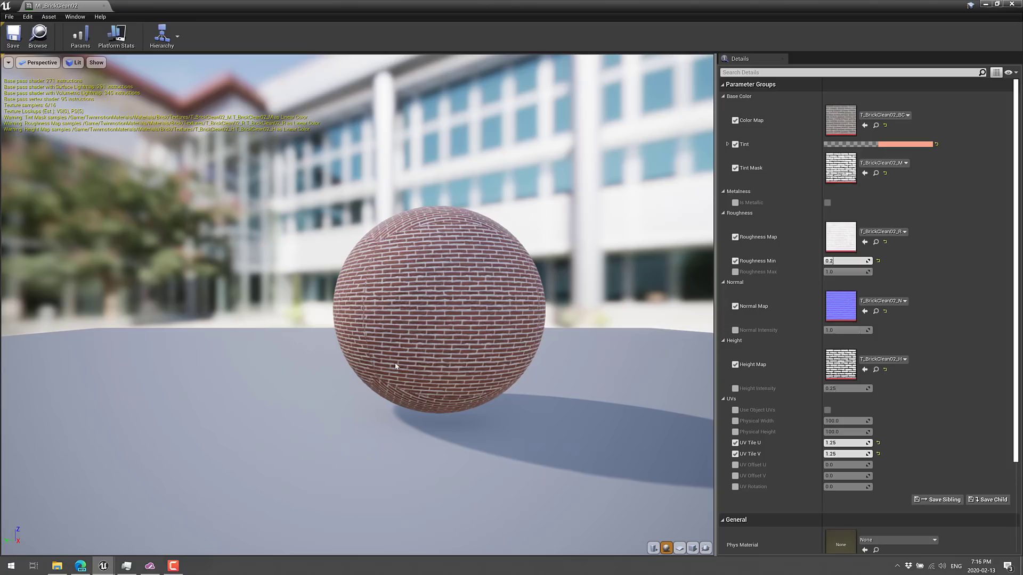
{"action": "left_click", "coordinate": [898, 570]}
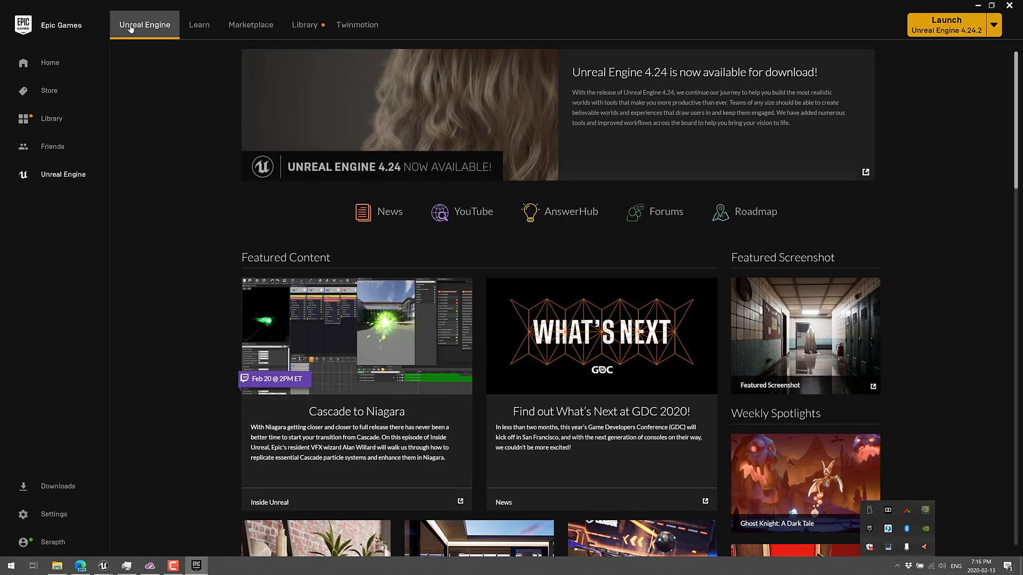
In a restored launcher window, search the Marketplace for 'twinmon' and open Twinmotion Materials for Unreal Engine.
{"action": "left_click", "coordinate": [251, 26]}
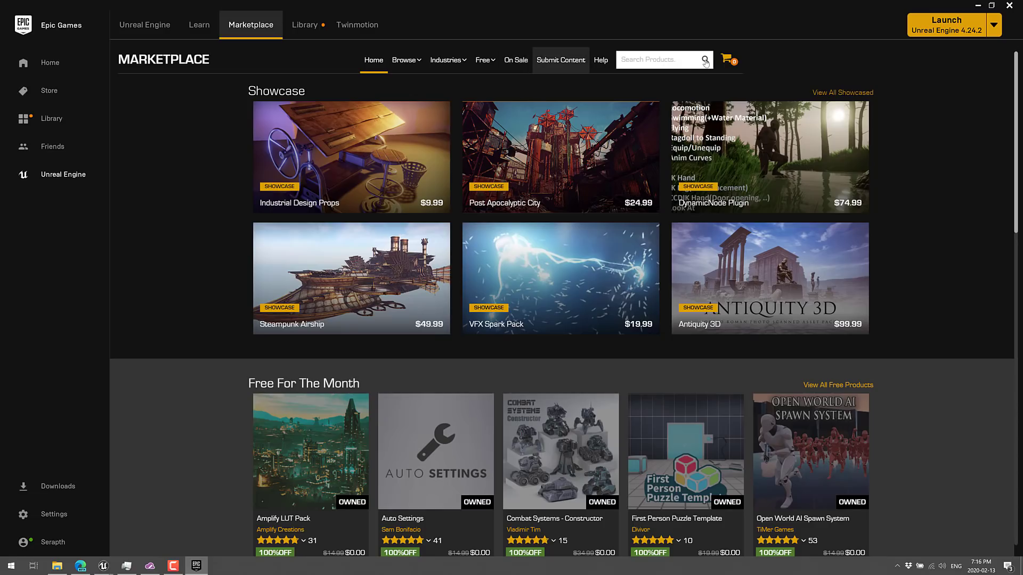
{"action": "left_click", "coordinate": [992, 6]}
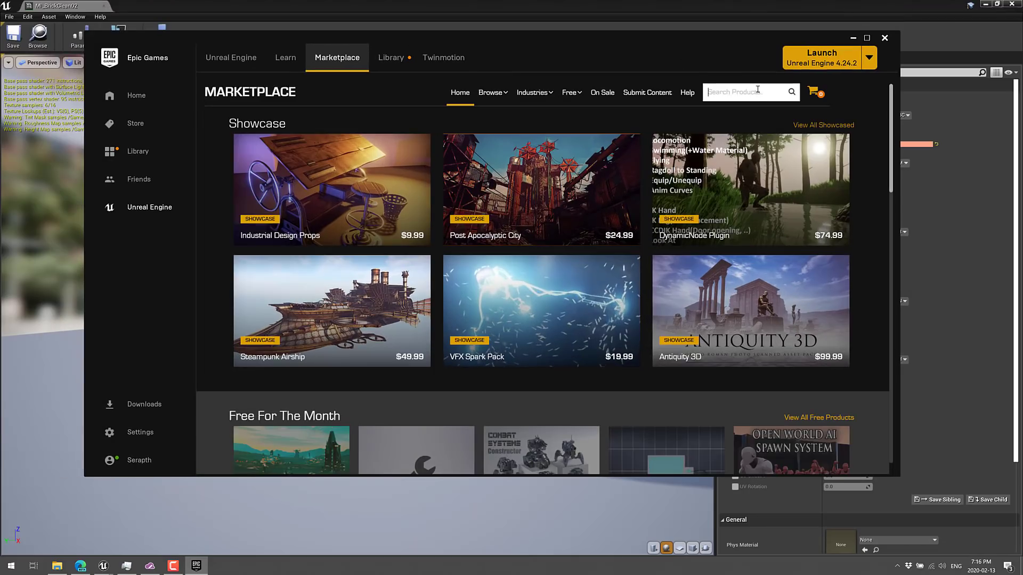
{"action": "left_click", "coordinate": [756, 91]}
{"action": "type", "text": "twinmon"}
{"action": "key", "text": "Return"}
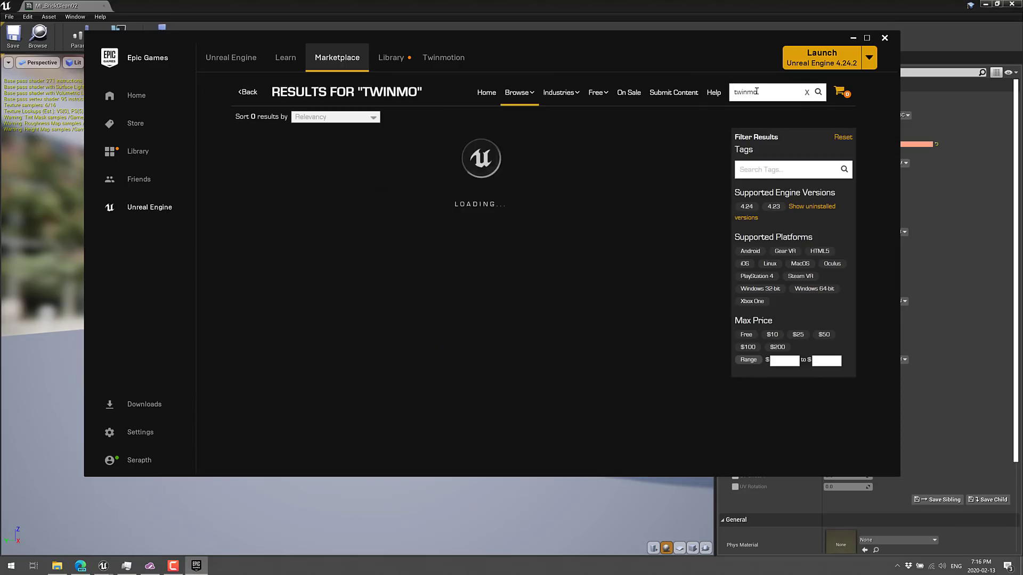
{"action": "left_click", "coordinate": [301, 219]}
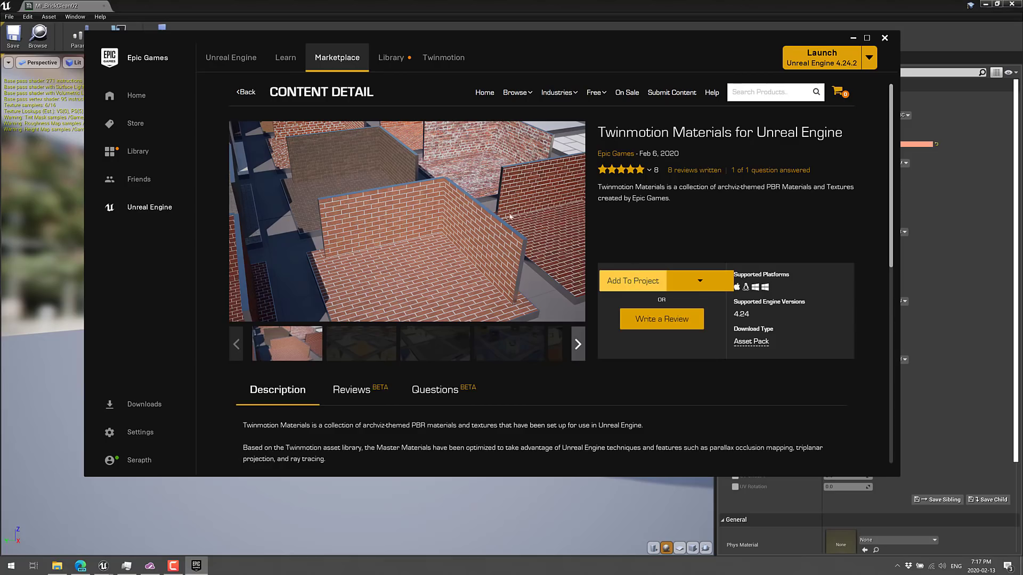
Find the owned Twinmotion Materials for Unreal Engine pack in the Library vault, compatible with Engine 4.24.
{"action": "left_click", "coordinate": [401, 61]}
{"action": "scroll", "coordinate": [556, 274], "scroll_direction": "down", "scroll_amount": 6}
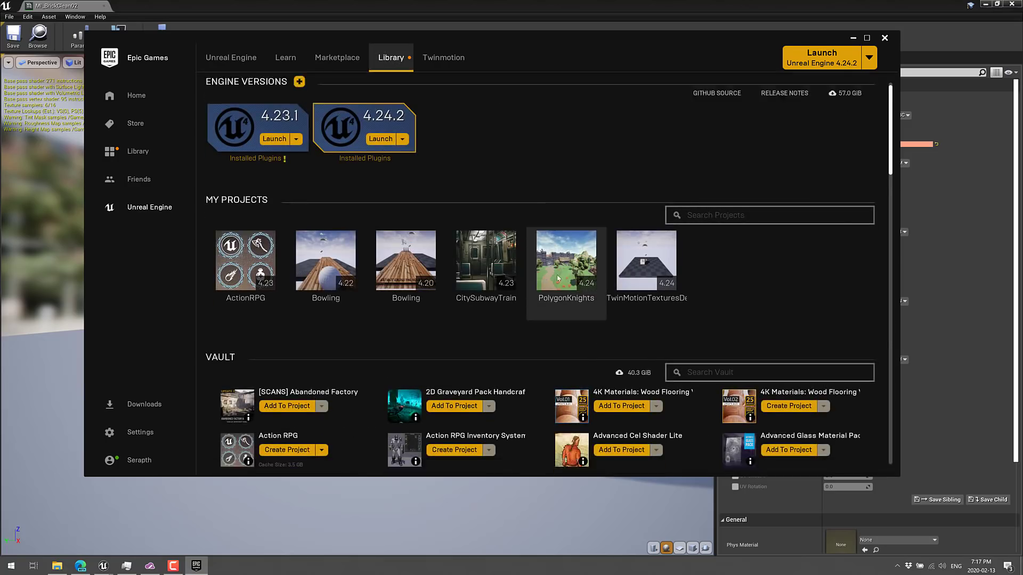
{"action": "scroll", "coordinate": [554, 273], "scroll_direction": "down", "scroll_amount": 8}
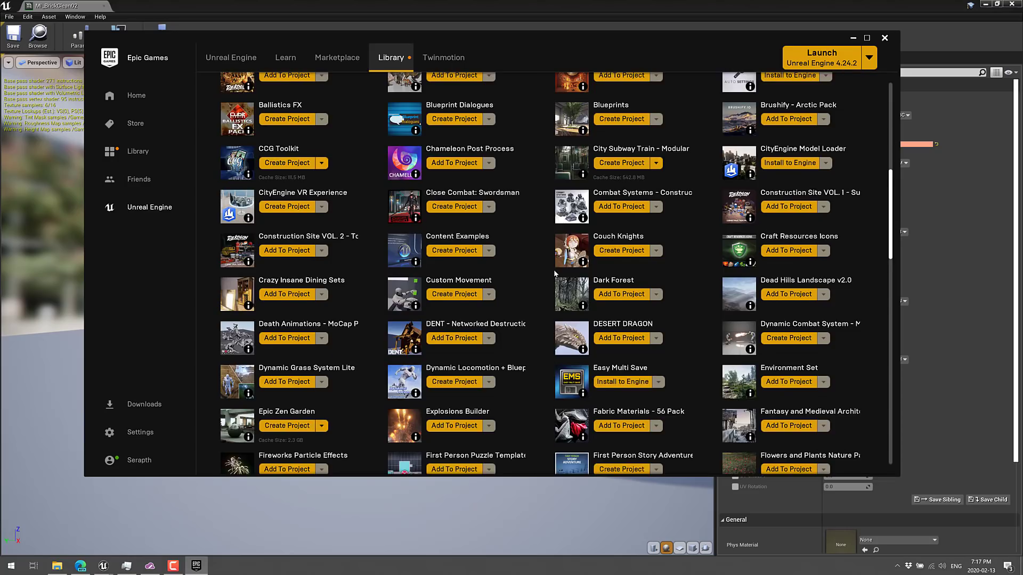
{"action": "scroll", "coordinate": [539, 260], "scroll_direction": "down", "scroll_amount": 8}
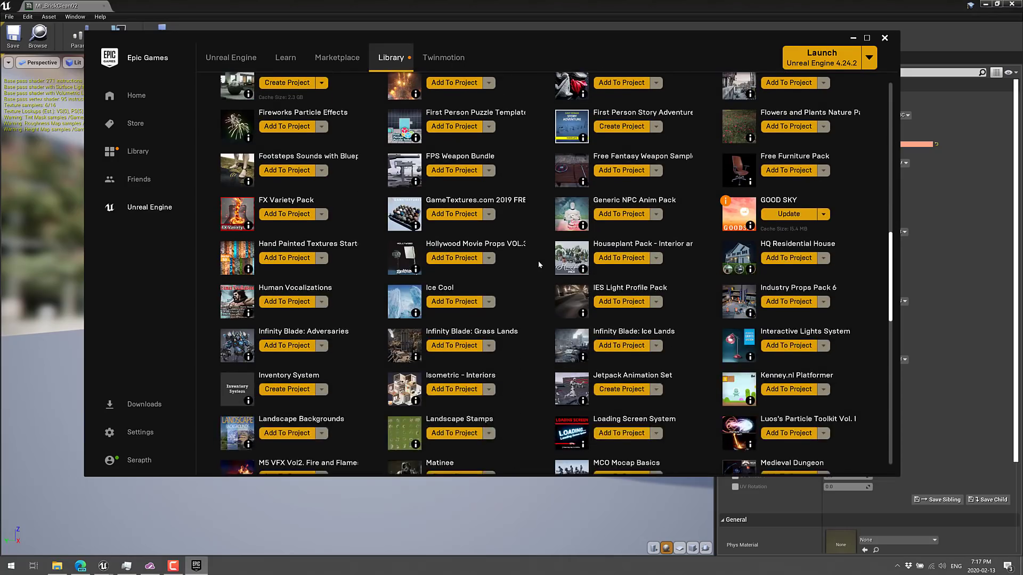
{"action": "scroll", "coordinate": [537, 283], "scroll_direction": "down", "scroll_amount": 5}
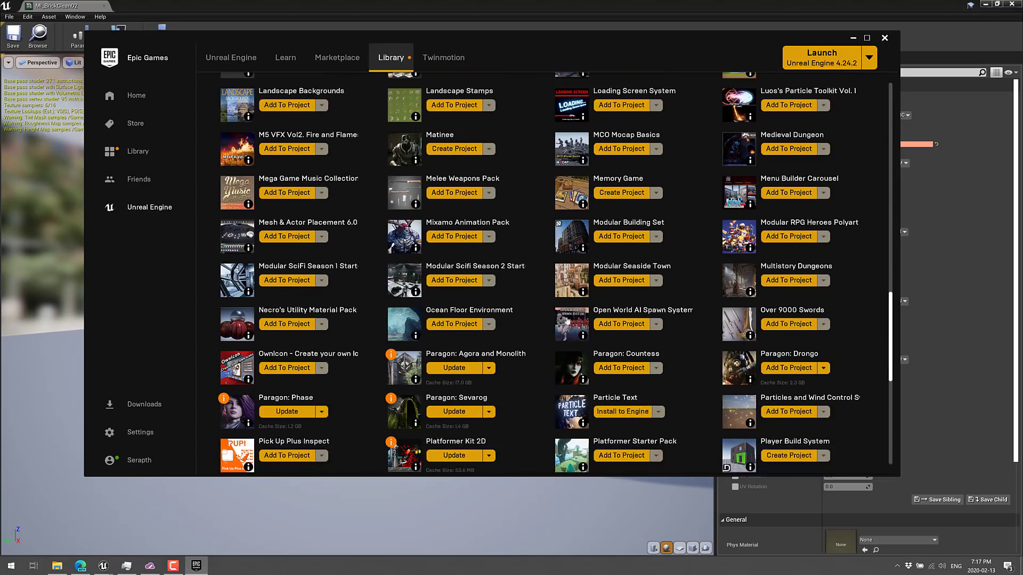
{"action": "scroll", "coordinate": [532, 318], "scroll_direction": "down", "scroll_amount": 5}
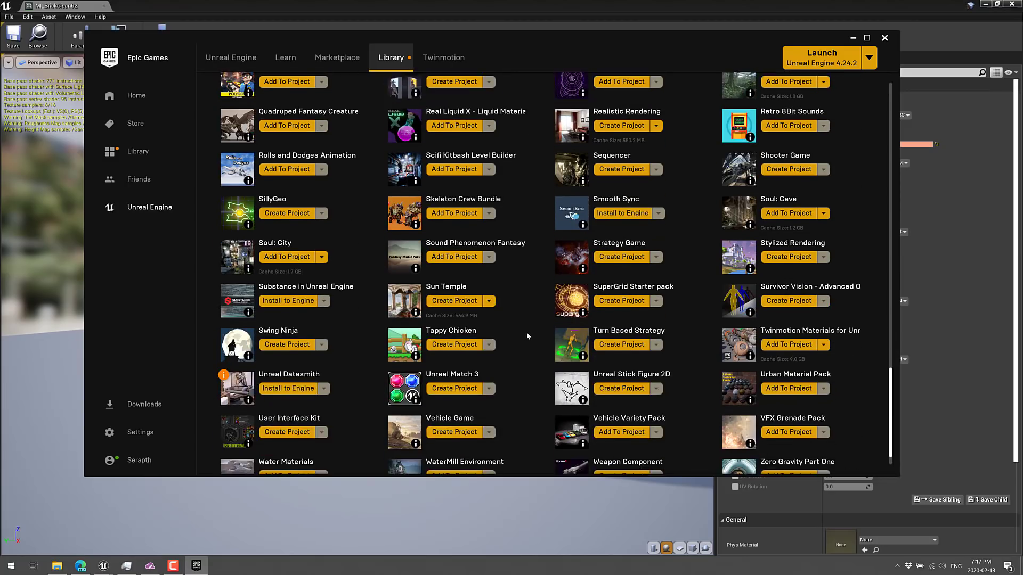
{"action": "scroll", "coordinate": [526, 332], "scroll_direction": "down", "scroll_amount": 2}
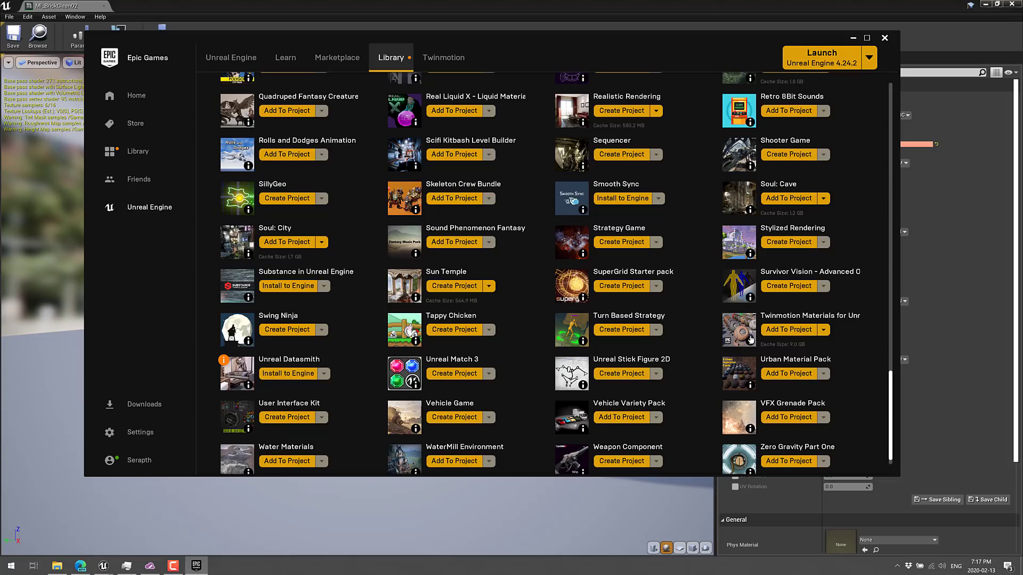
{"action": "mouse_move", "coordinate": [751, 342]}
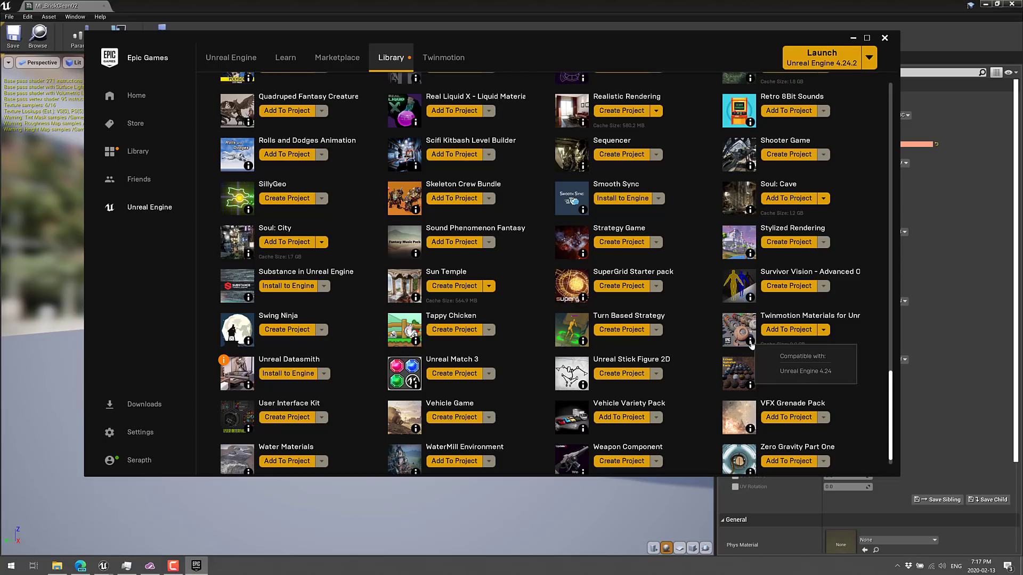
View the Twinmotion Materials pack's details and Add To Project options, then return to Unreal.
{"action": "left_click", "coordinate": [752, 341]}
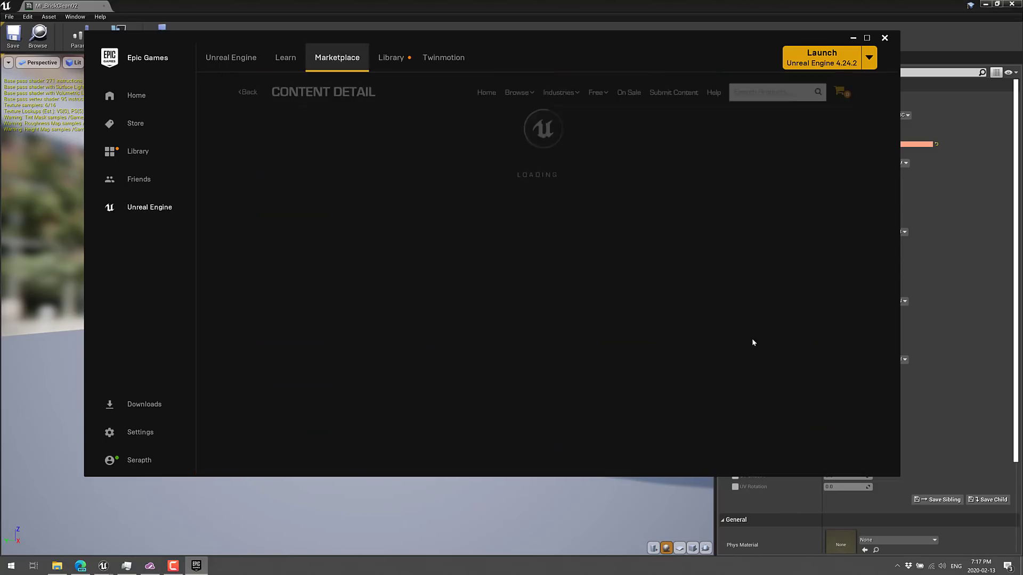
{"action": "key", "text": "alt+Left"}
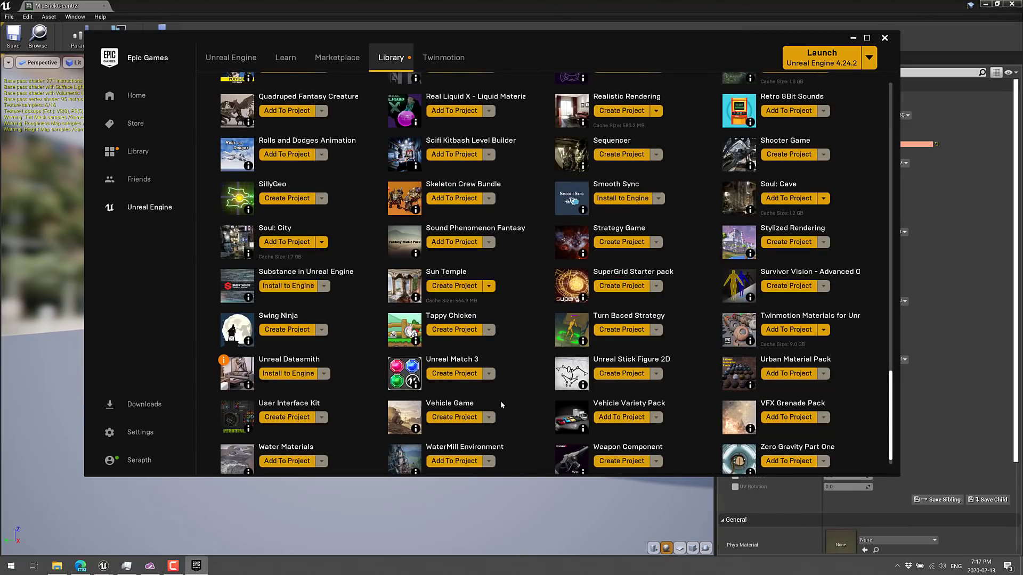
{"action": "mouse_move", "coordinate": [750, 343]}
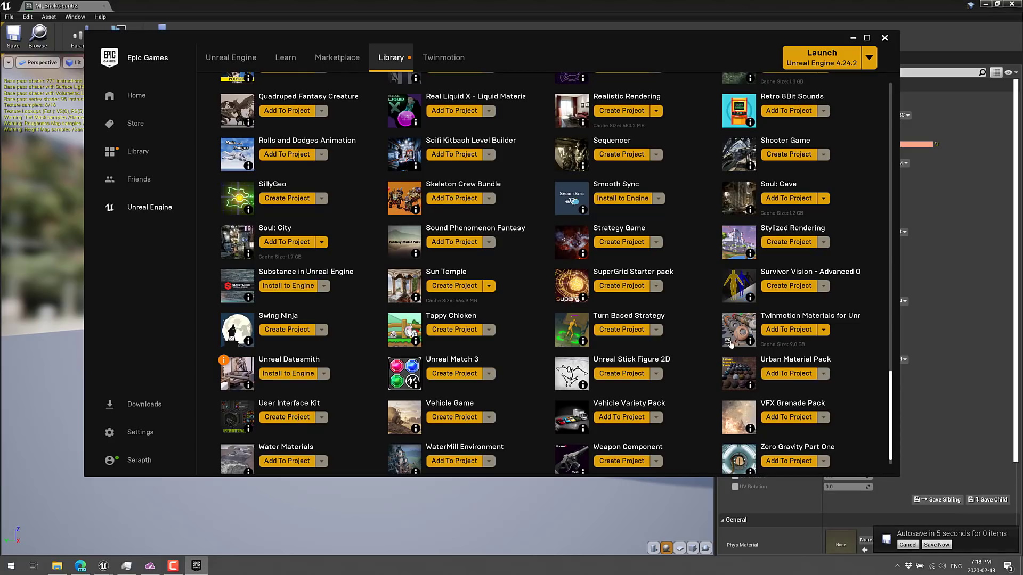
{"action": "left_click", "coordinate": [824, 330]}
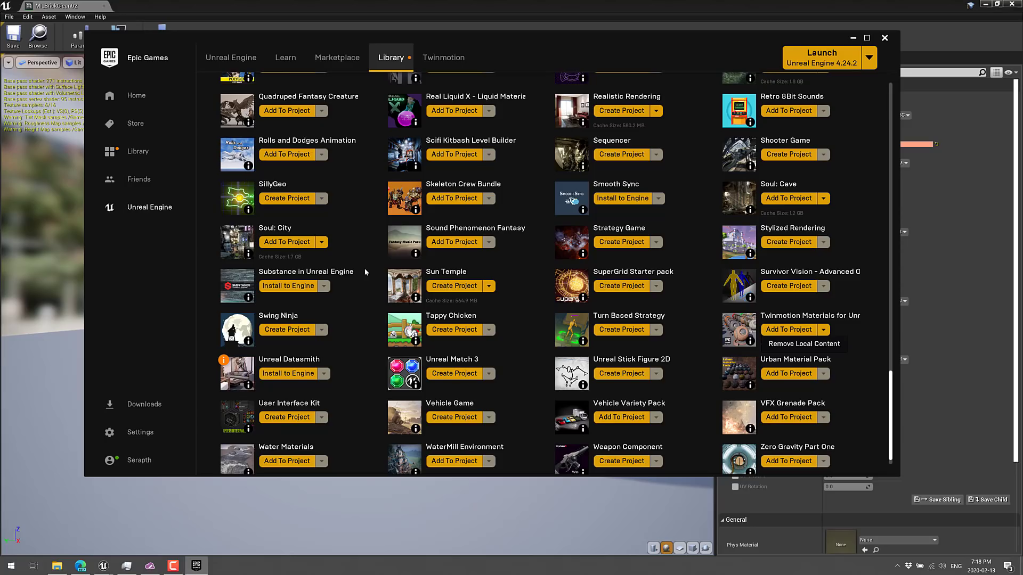
{"action": "key", "text": "alt+Tab"}
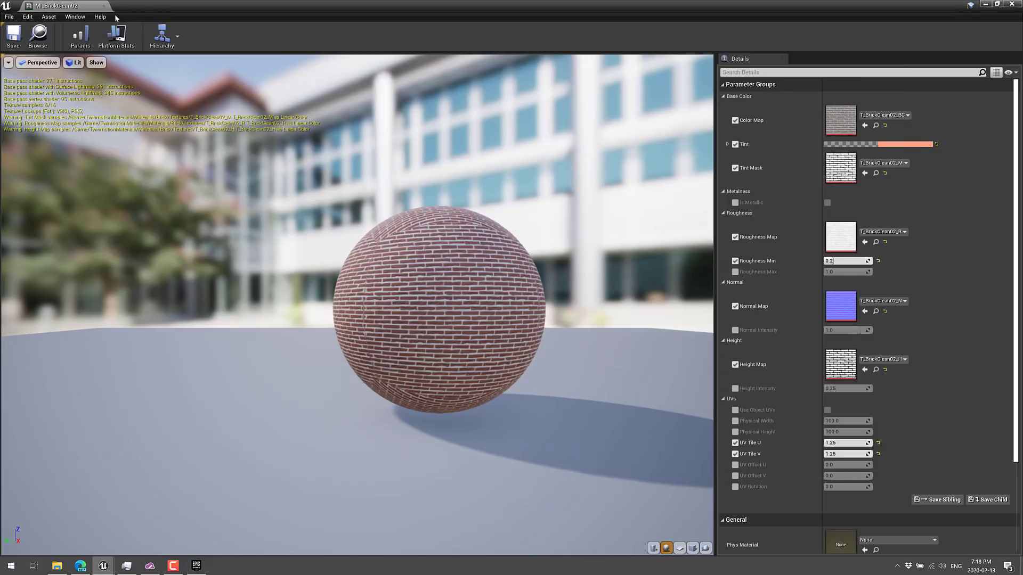
In the level editor's Content Browser, go up to Materials and open the Metal folder's 38 instances.
{"action": "key", "text": "alt+Tab"}
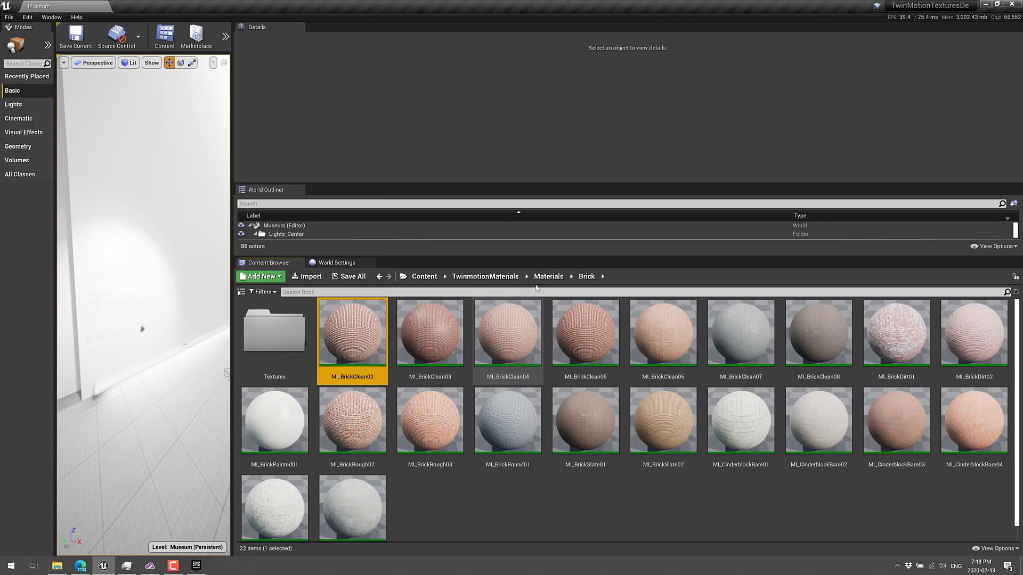
{"action": "left_click", "coordinate": [548, 276]}
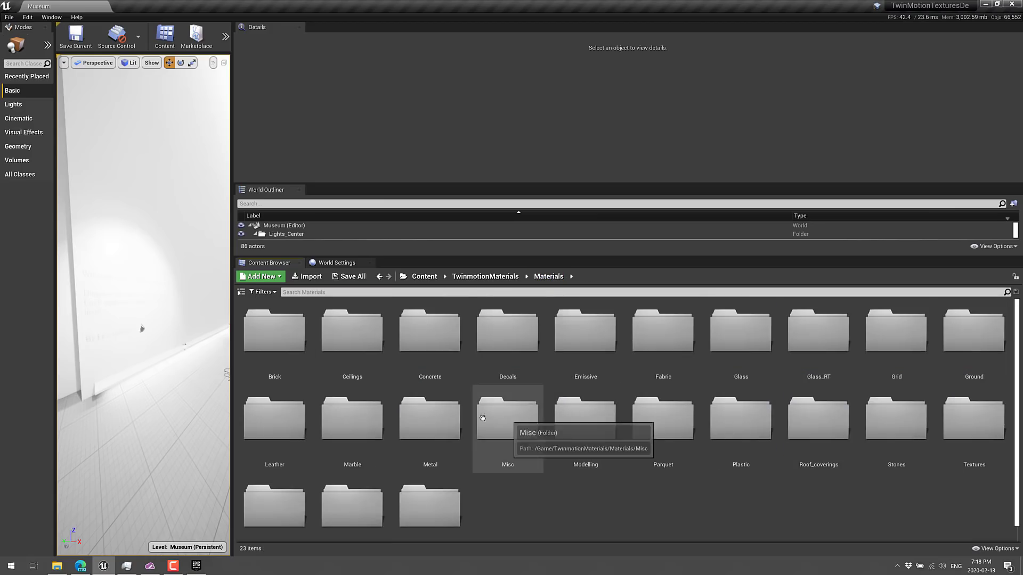
{"action": "double_click", "coordinate": [447, 418]}
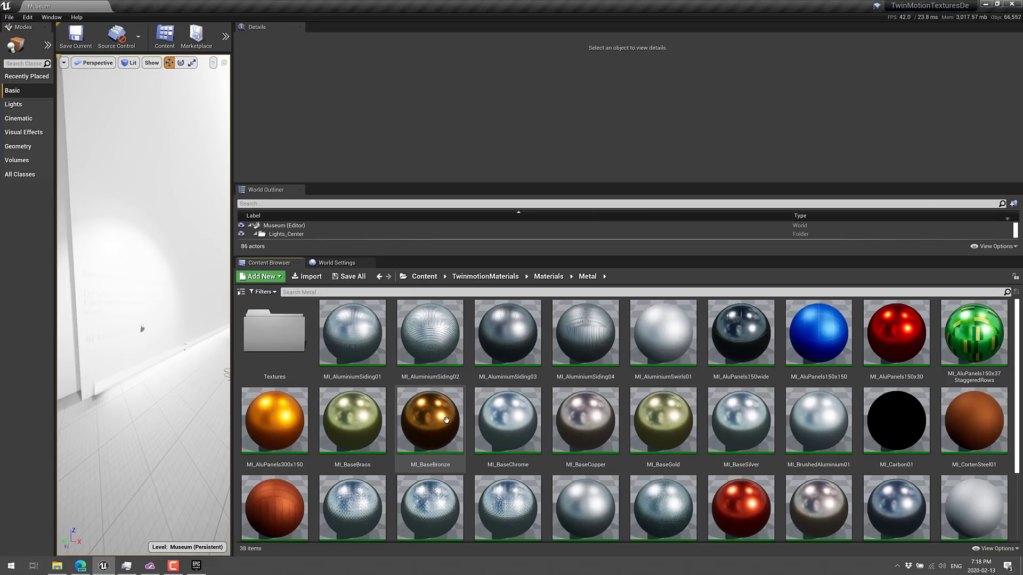
{"action": "scroll", "coordinate": [517, 489], "scroll_direction": "down", "scroll_amount": 2}
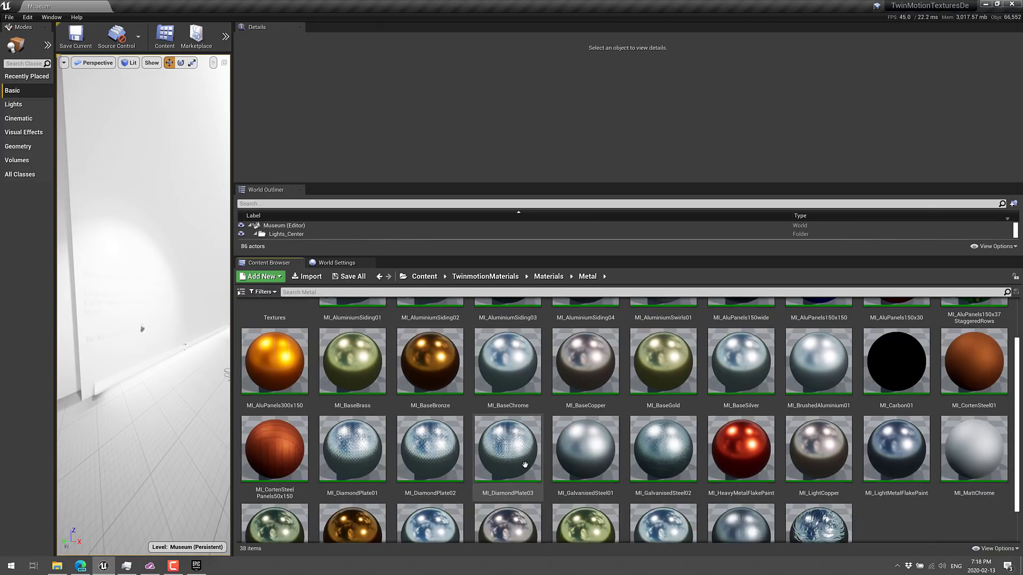
{"action": "scroll", "coordinate": [524, 465], "scroll_direction": "up", "scroll_amount": 2}
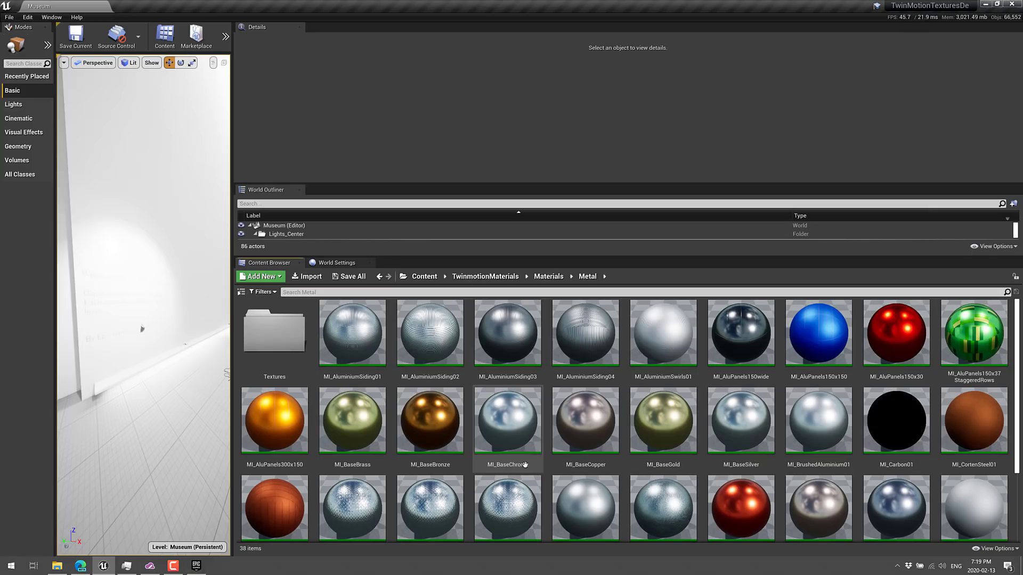